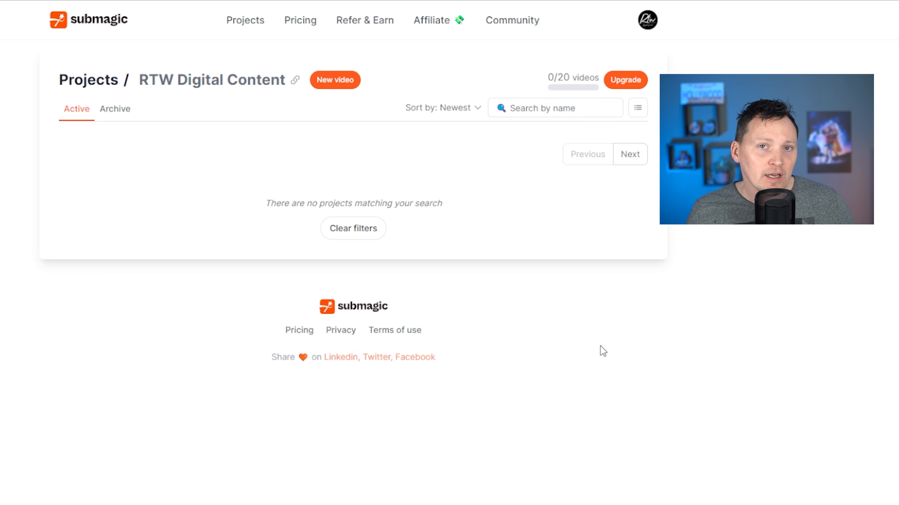
double_click(277, 203)
left_click(301, 21)
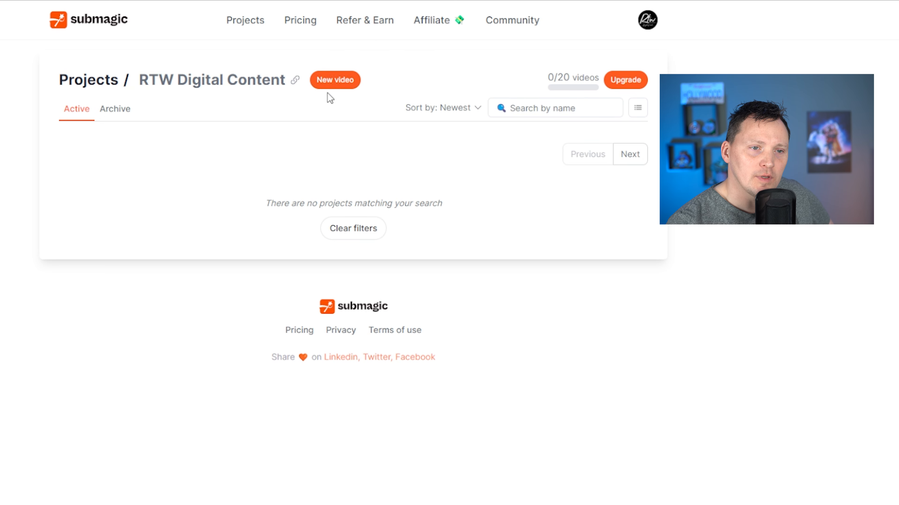
Step: Upload the video "Choisir la bonne caméra pour sa chaîne YouTub" to the RTW Digital Content project with French as its language
left_click(339, 82)
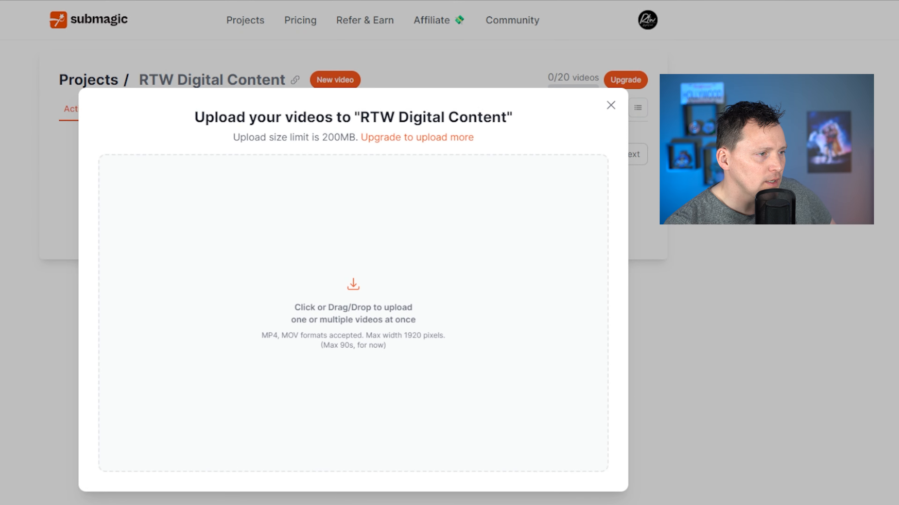
left_click_drag(353, 504, 378, 352)
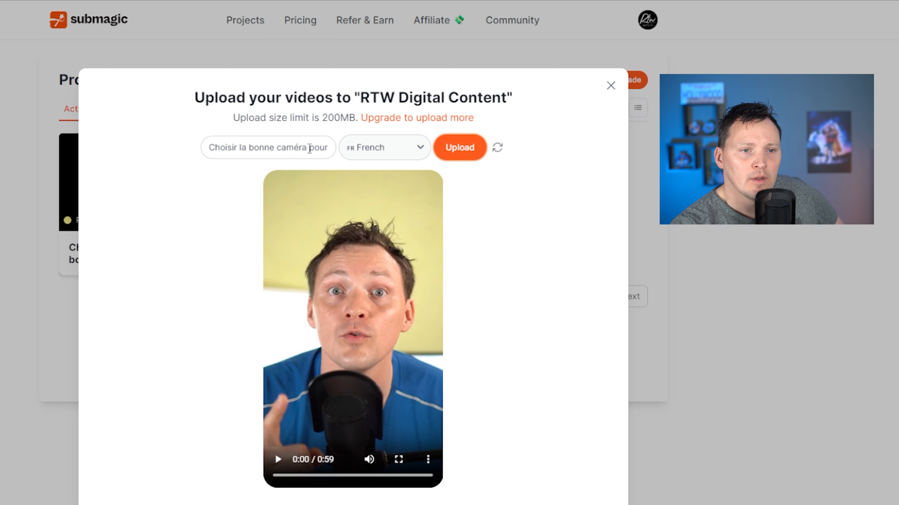
left_click(419, 151)
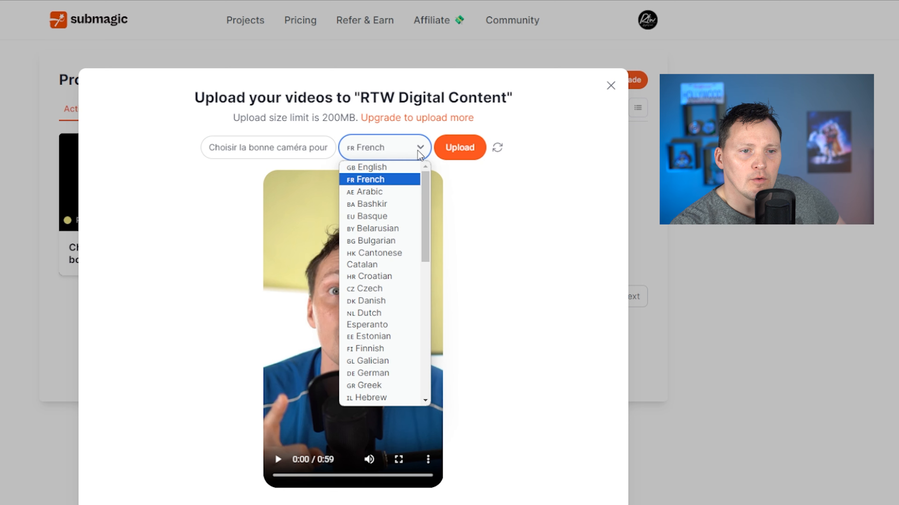
left_click(391, 184)
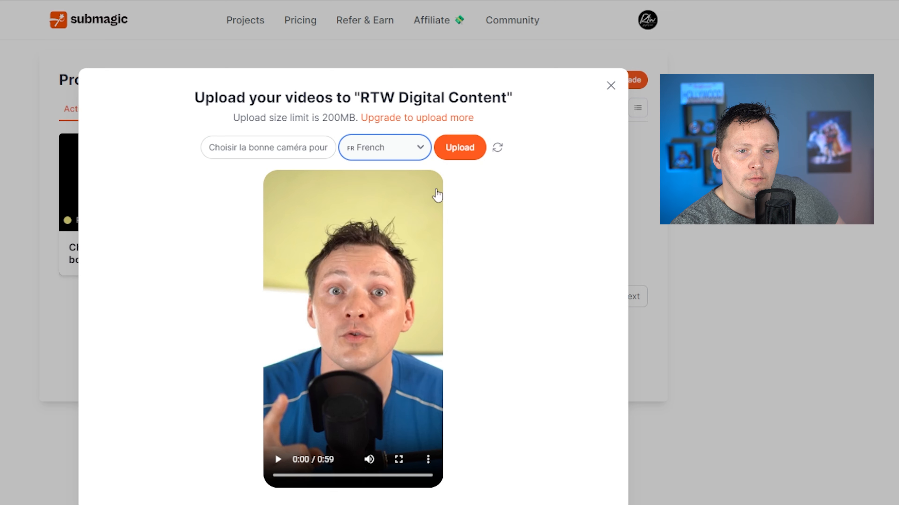
left_click(459, 148)
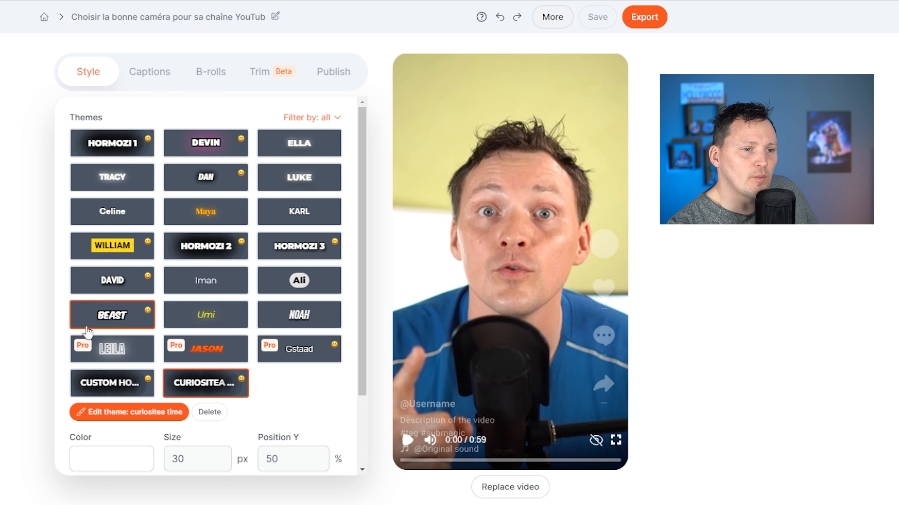
Step: Preview the video with the Beast caption theme, and apply the Hormozi 2 theme
left_click(112, 319)
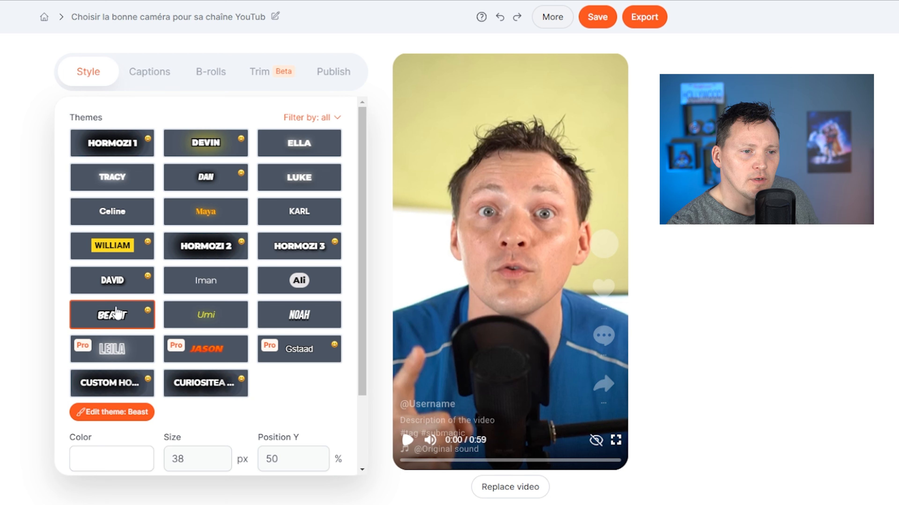
left_click(408, 441)
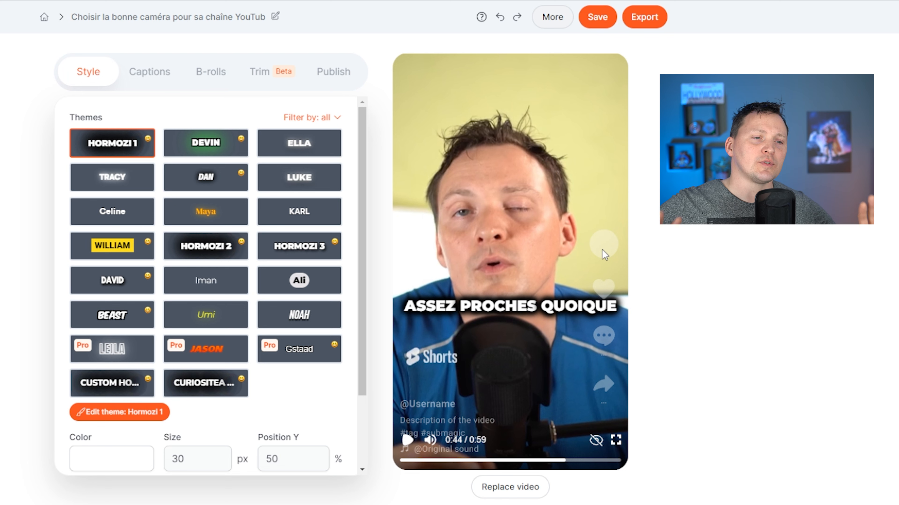
left_click(212, 247)
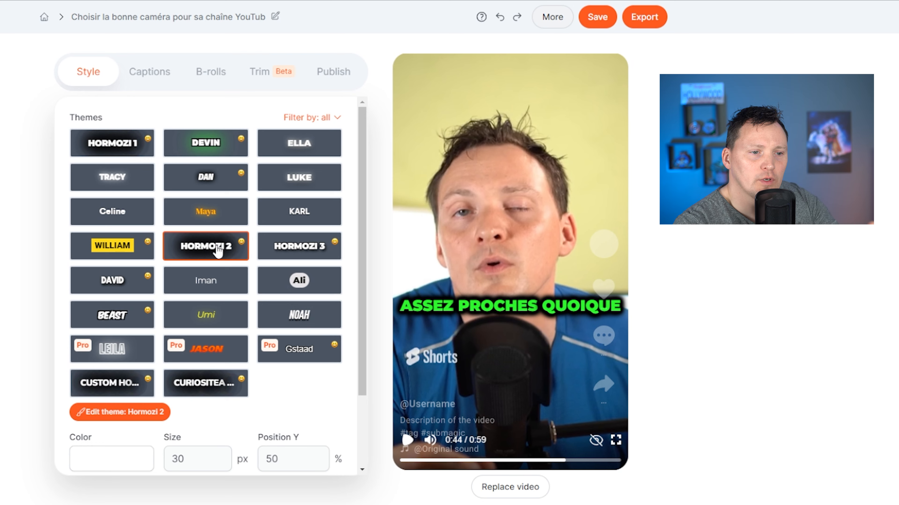
Step: Check the main highlight color options, and set the caption size to 28 px and the vertical position to 58%
scroll(208, 319, "down", 2)
scroll(208, 322, "down", 1)
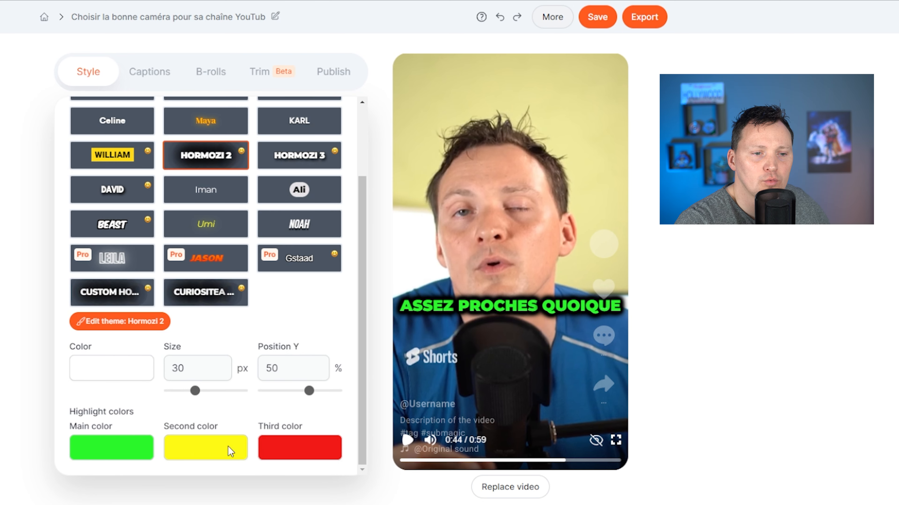
left_click(124, 457)
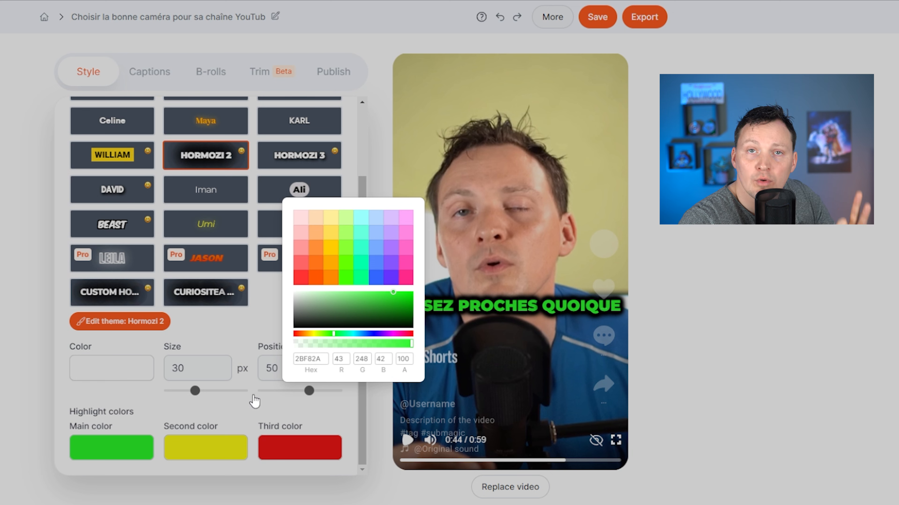
left_click(36, 476)
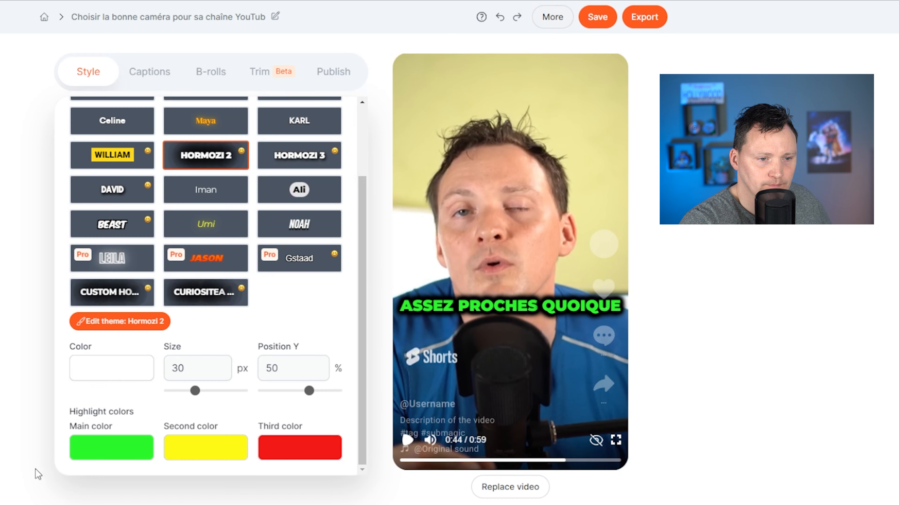
left_click_drag(195, 391, 192, 392)
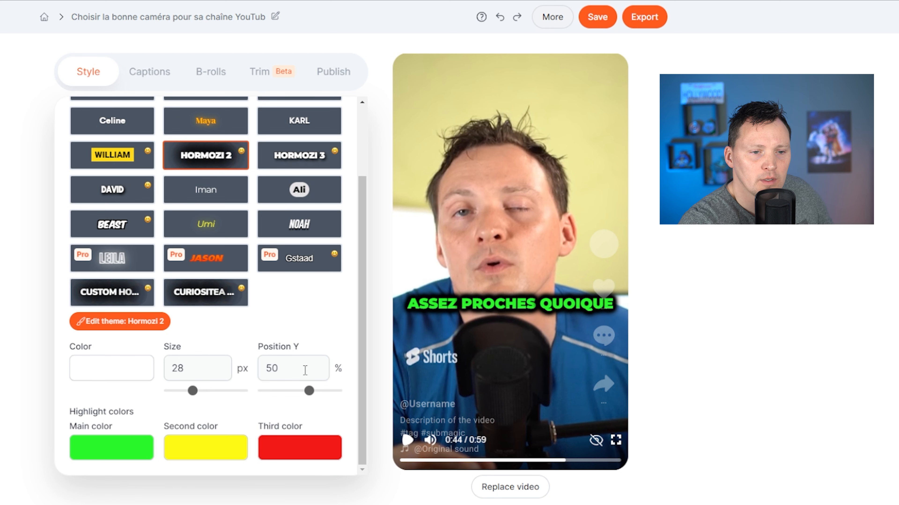
mouse_move(309, 391)
left_mouse_down()
mouse_move(297, 391)
mouse_move(317, 391)
left_mouse_up()
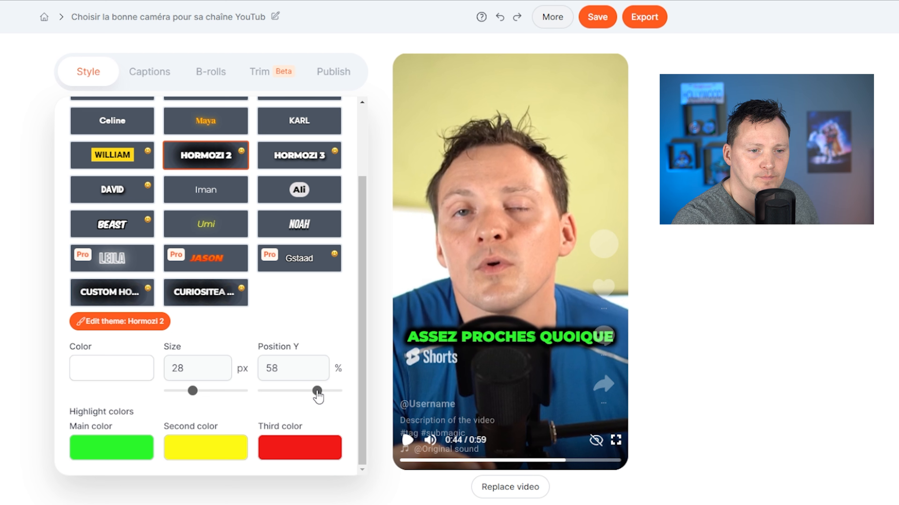
scroll(311, 396, "up", 3)
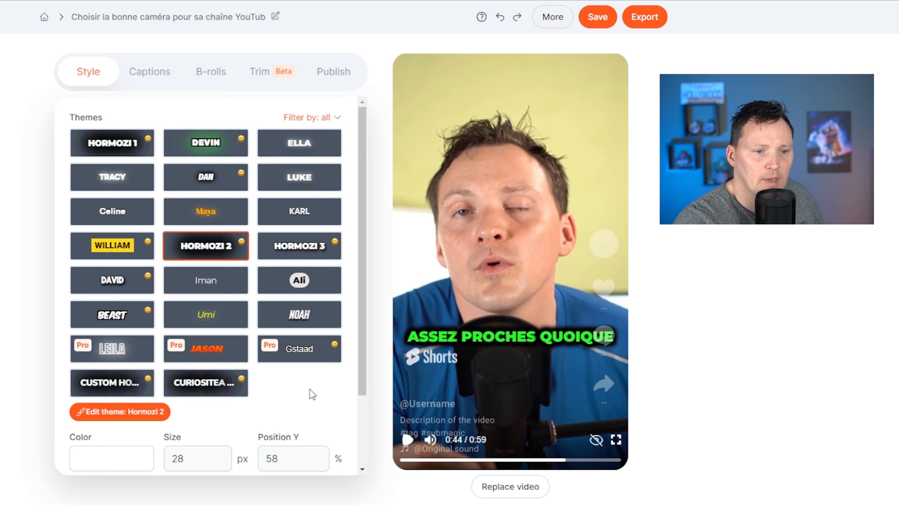
Step: Open the Custom Hormozi 2 2 theme for editing and look through the available font families
scroll(310, 389, "down", 3)
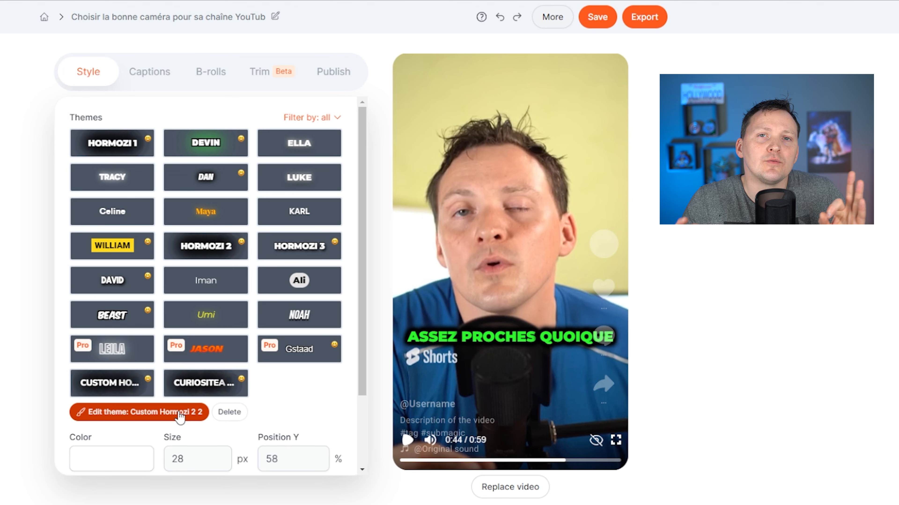
left_click(180, 413)
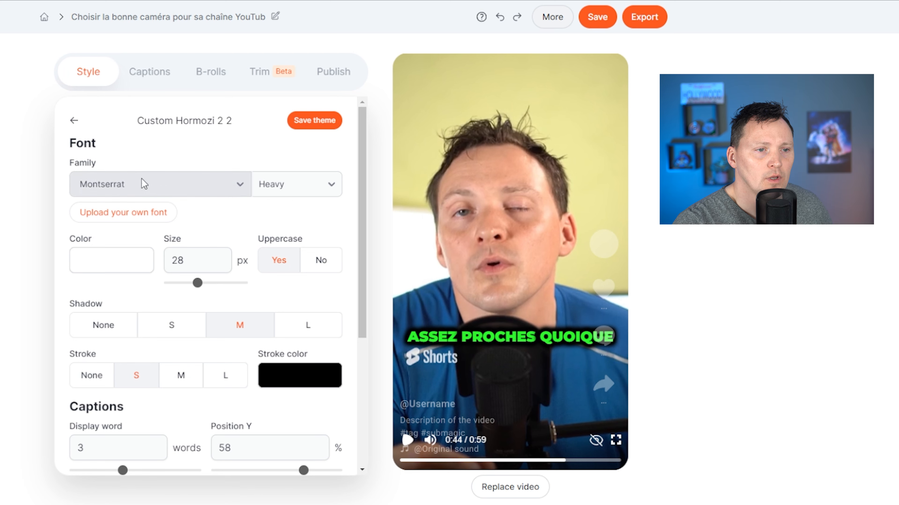
left_click(243, 184)
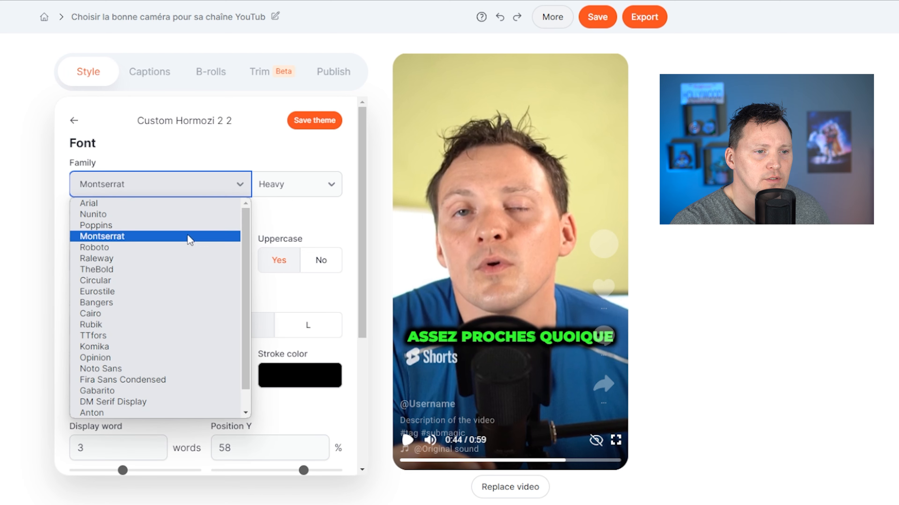
left_click(229, 143)
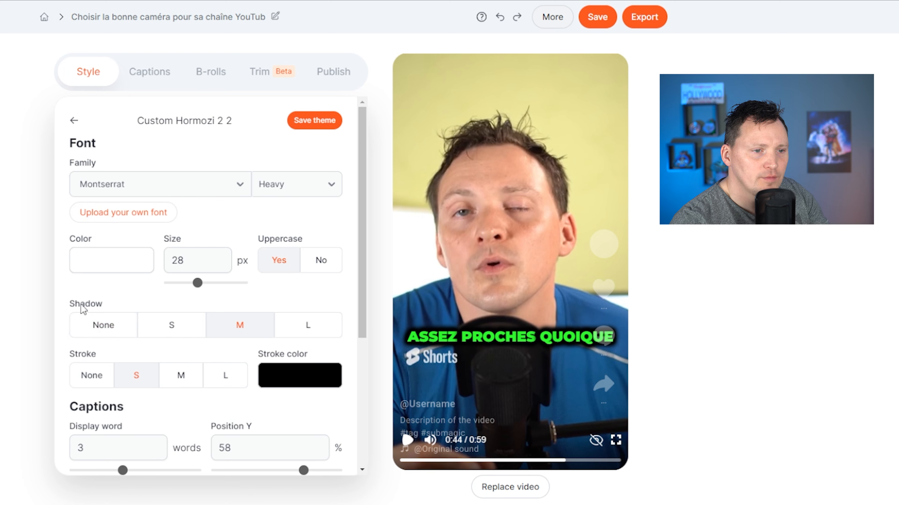
Step: Compare the caption shadow options None, S, M and L, and return the shadow to M
left_click(116, 333)
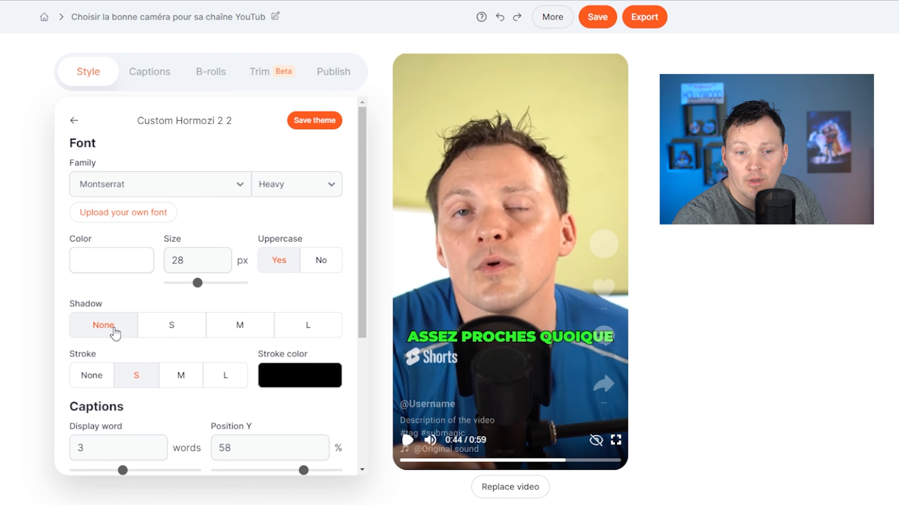
left_click(176, 332)
left_click(247, 332)
left_click(311, 333)
left_click(237, 336)
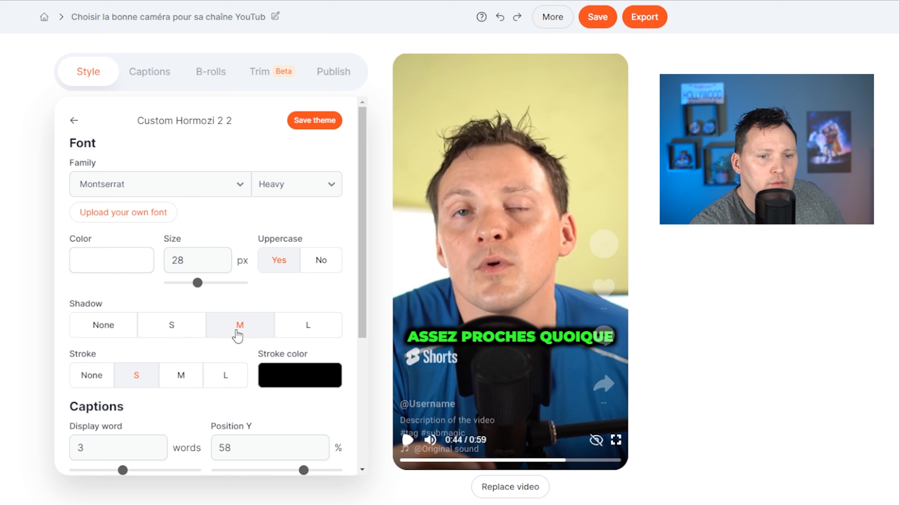
Step: Compare the caption stroke with None and M while the shadow is off, and set the stroke to M
left_click(98, 374)
left_click(177, 380)
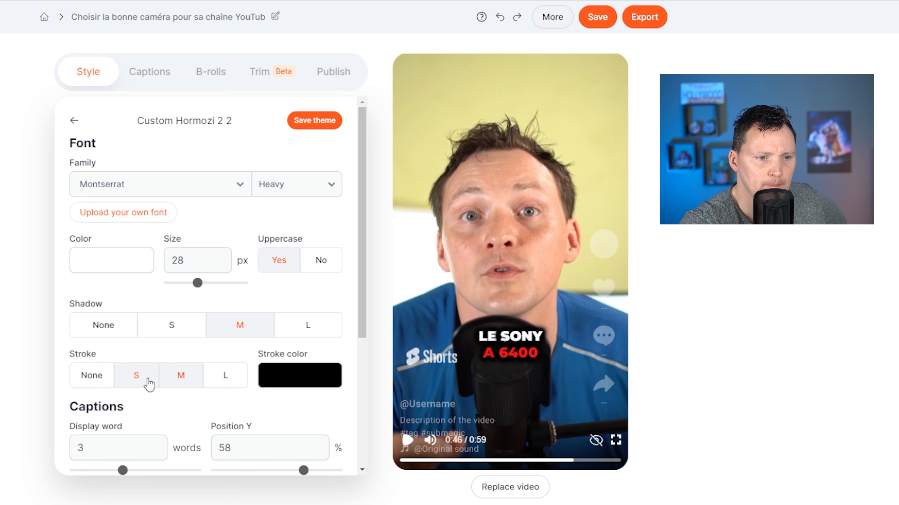
left_click(91, 380)
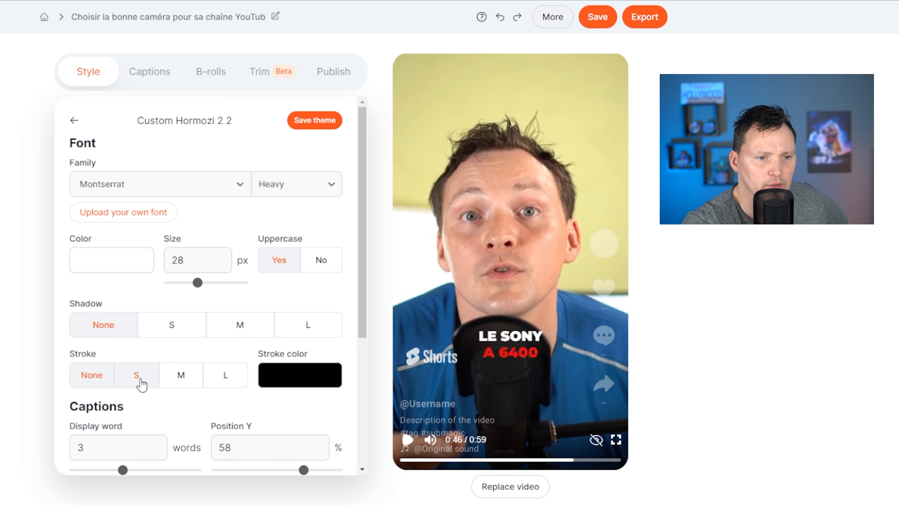
left_click(178, 375)
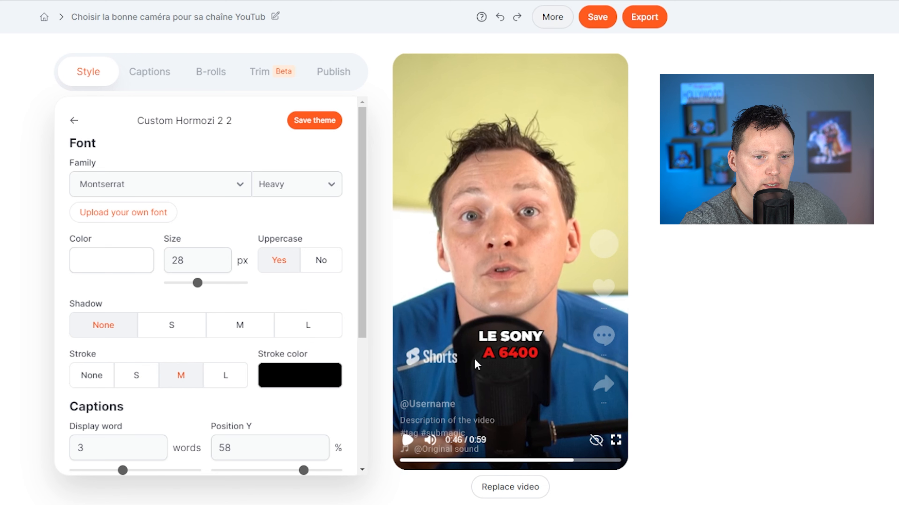
Step: Set the caption stroke color to red from the palette and the shadow to M
left_click(307, 383)
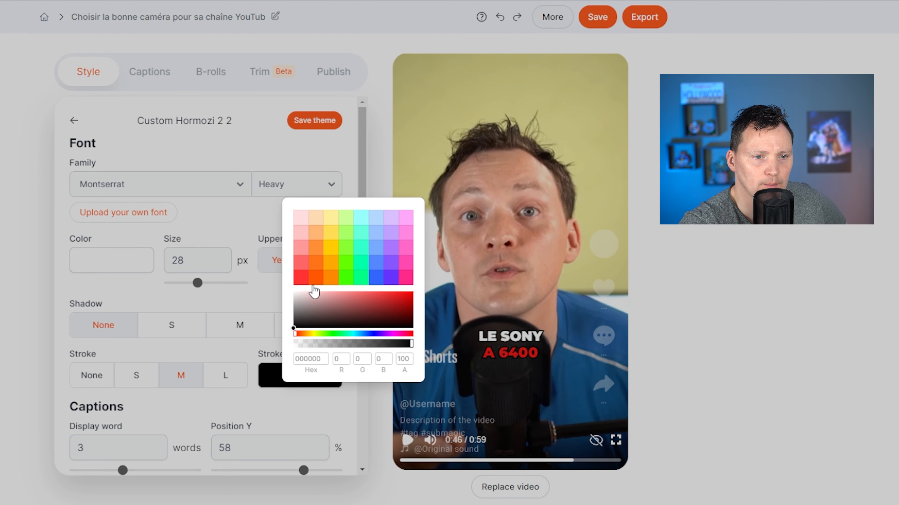
left_click(303, 282)
left_click(298, 419)
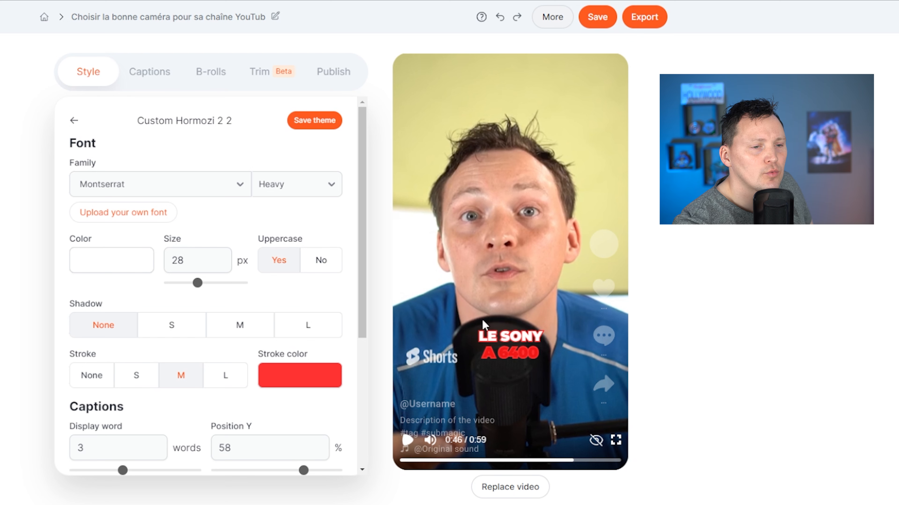
left_click(237, 326)
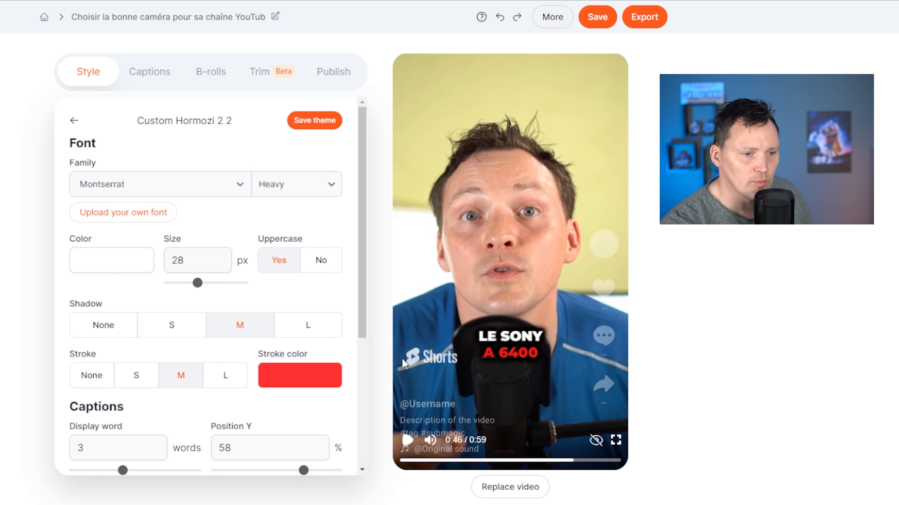
Step: Try displaying 1 word per caption, return to 3 words, and set the vertical position to 59%
scroll(320, 365, "down", 3)
scroll(321, 363, "down", 2)
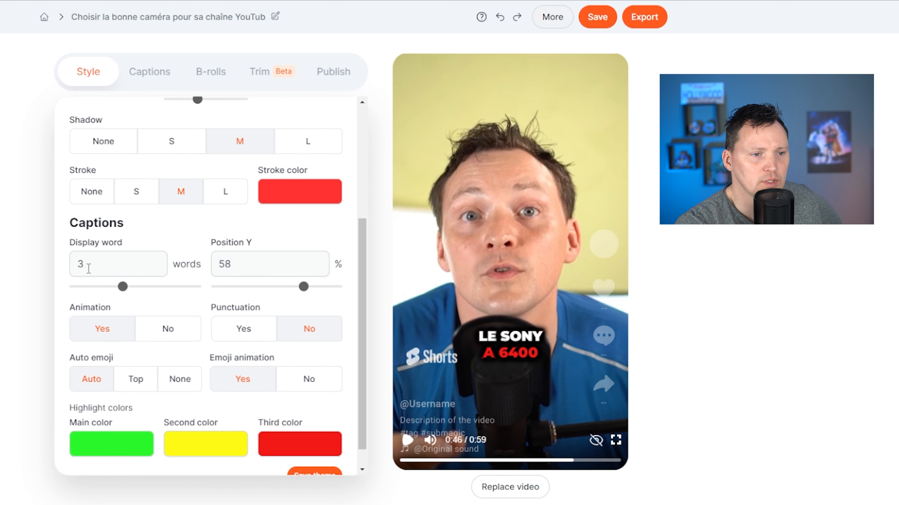
left_click_drag(121, 288, 50, 289)
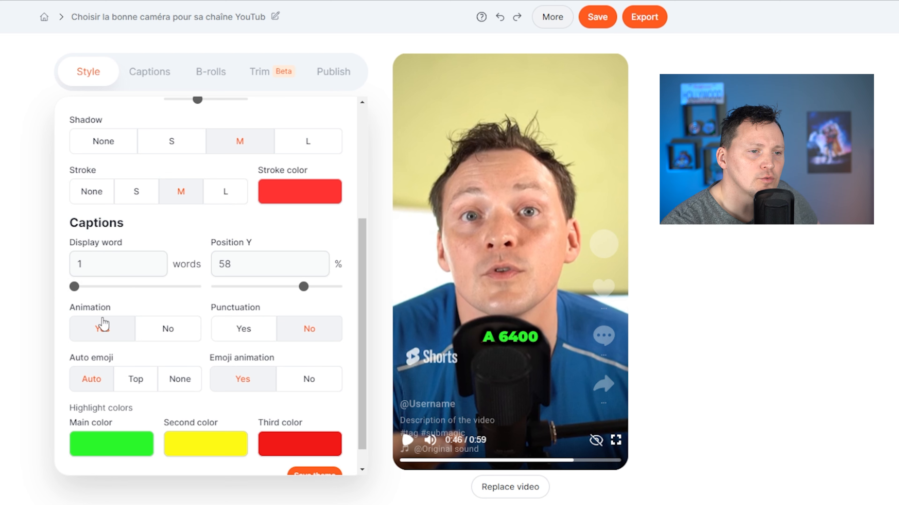
left_click_drag(75, 289, 116, 296)
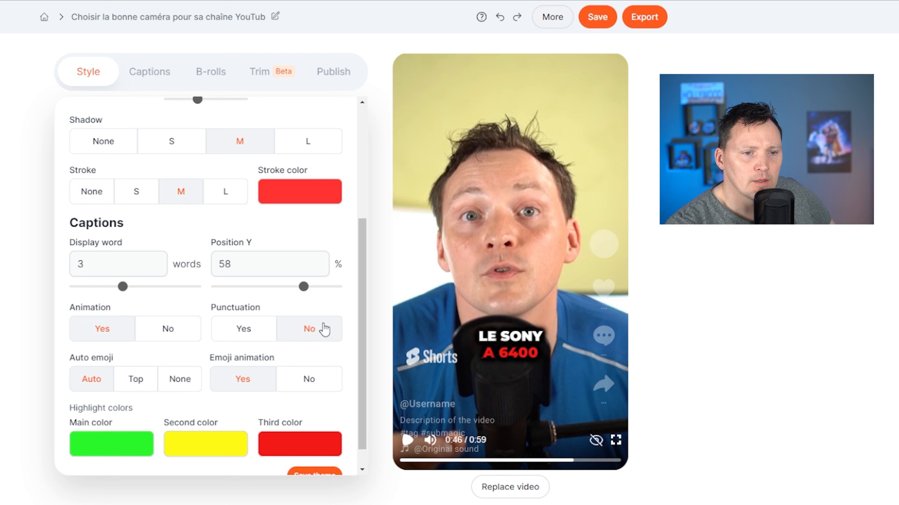
mouse_move(304, 294)
left_mouse_down()
mouse_move(282, 295)
mouse_move(306, 297)
left_mouse_up()
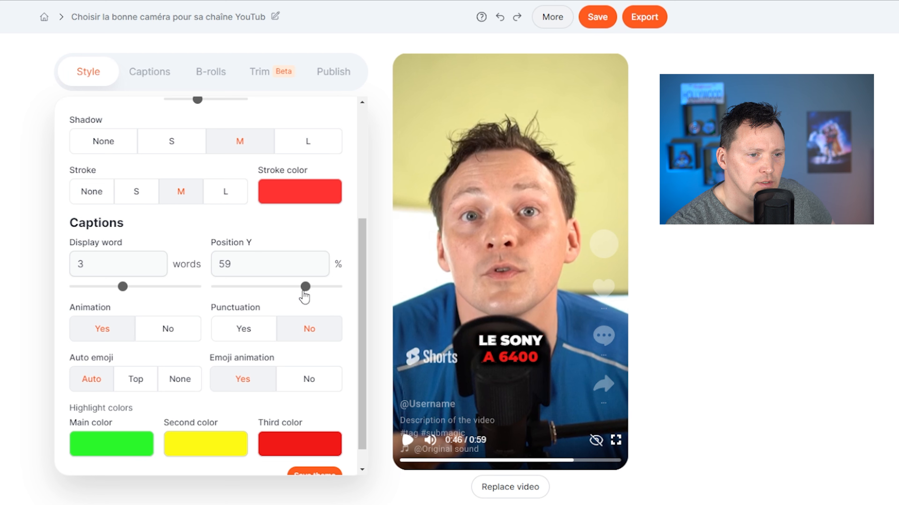
Step: Toggle the caption animation off and back on, and save the custom theme
left_click(175, 332)
left_click(128, 333)
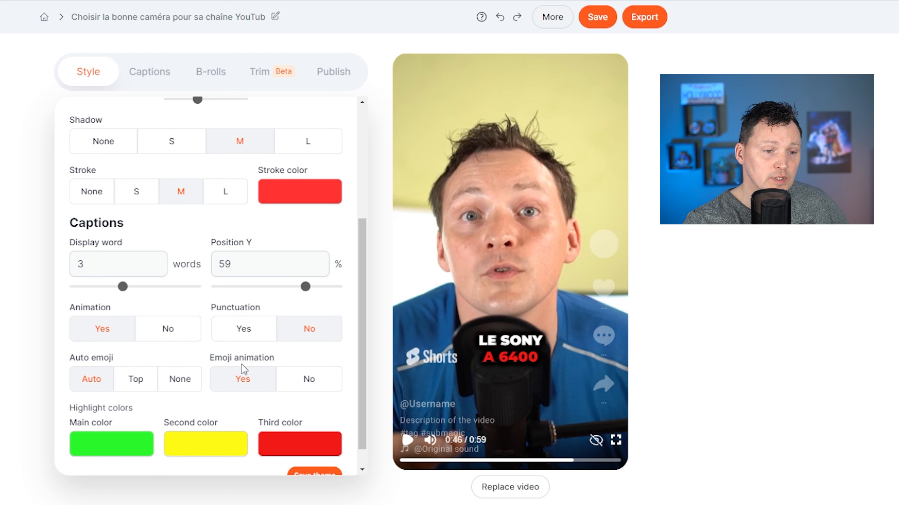
scroll(242, 365, "down", 1)
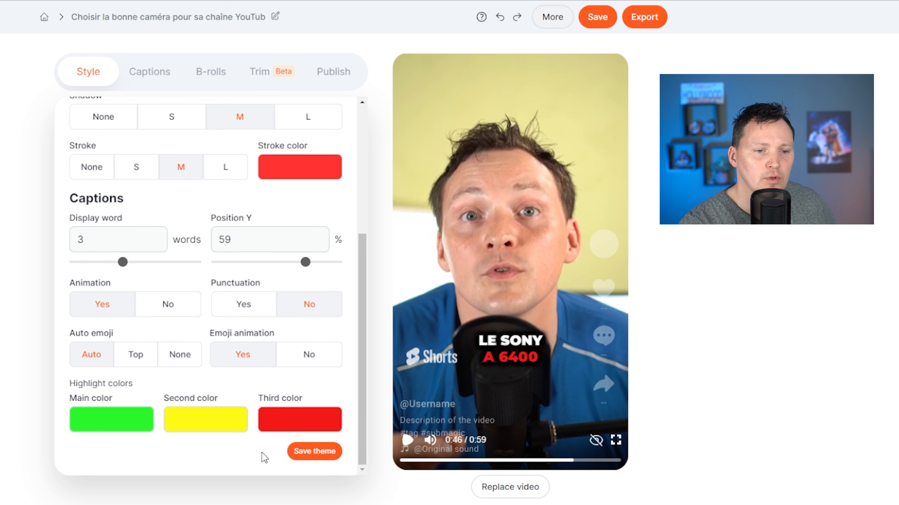
left_click(315, 451)
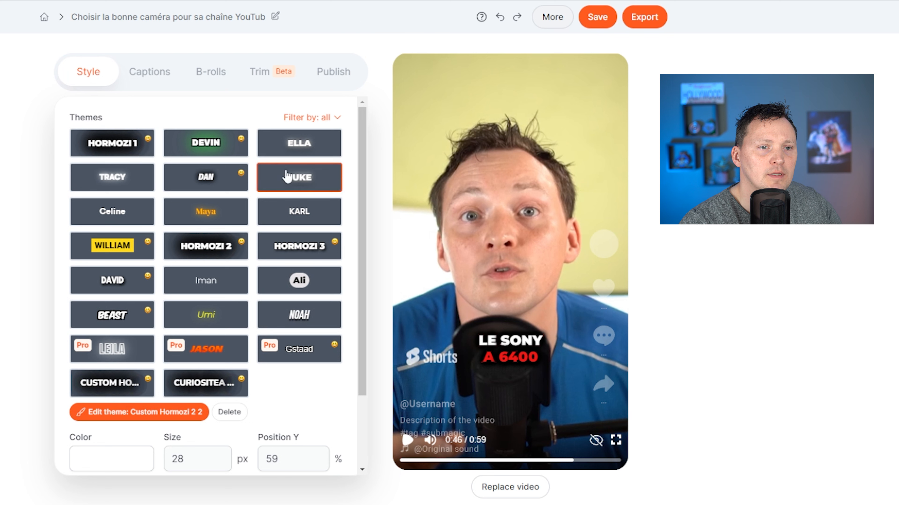
Step: Open the generated captions and play the video while following the transcript
left_click(154, 79)
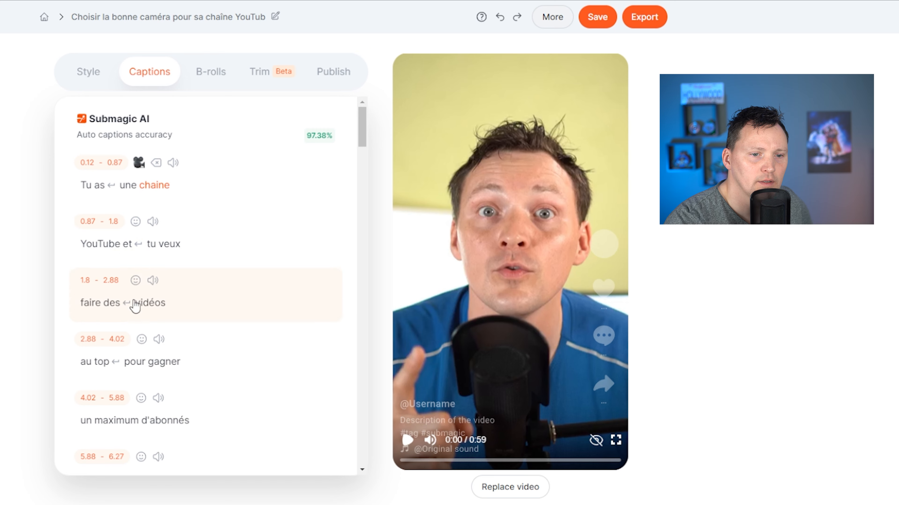
left_click(408, 440)
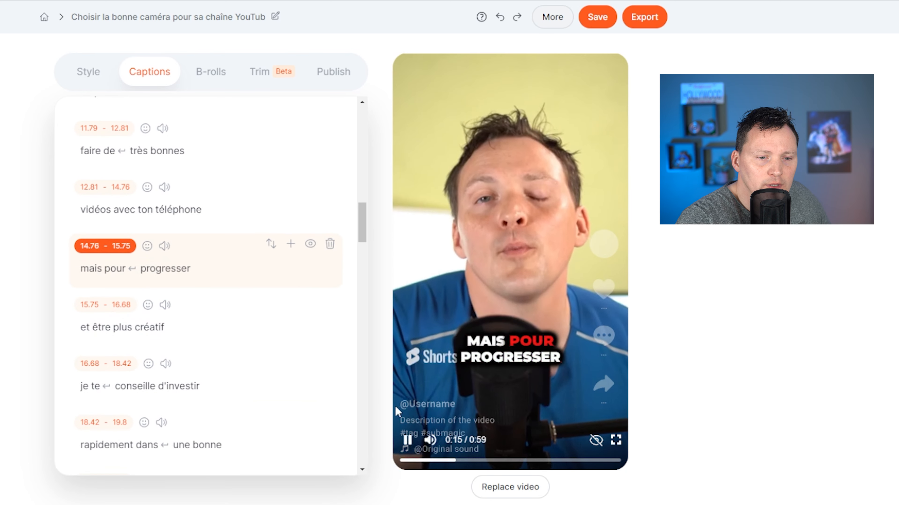
scroll(159, 211, "up", 10)
scroll(159, 211, "up", 10)
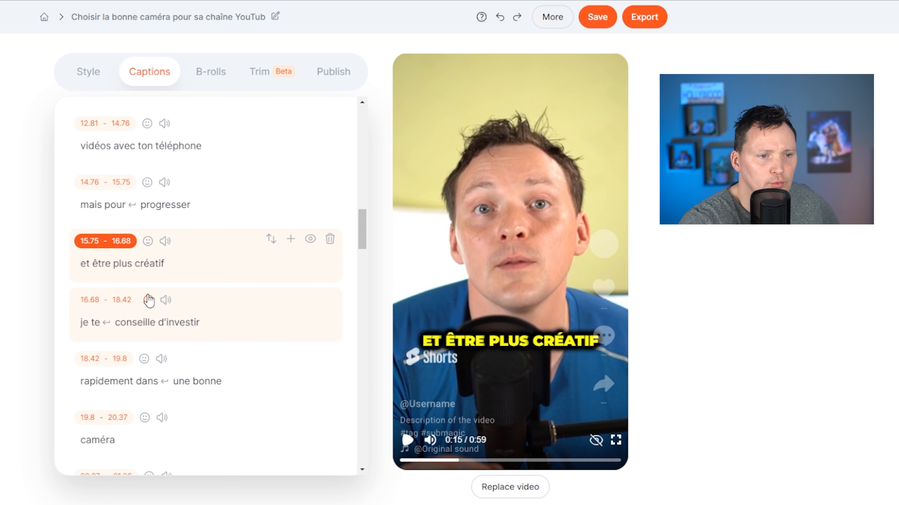
Step: Add a line break after "plus" in the caption "et être plus créatif"
left_click(110, 275)
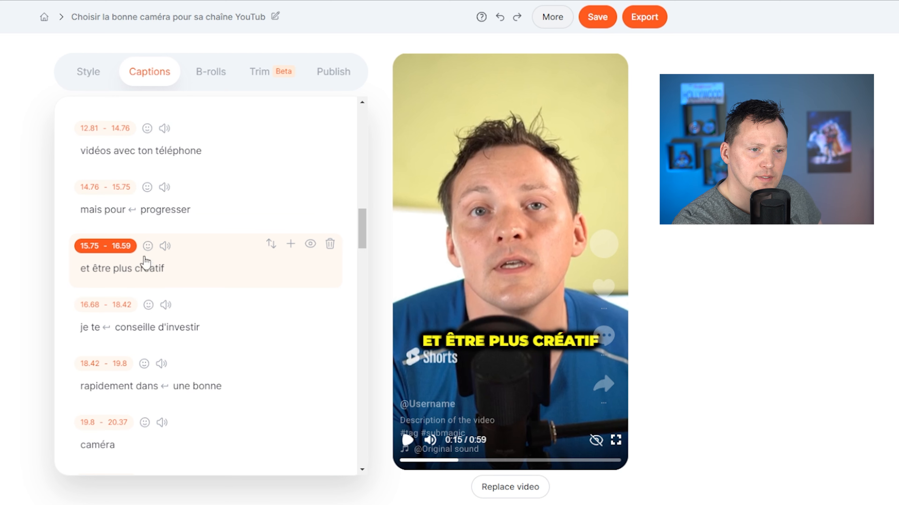
left_click(122, 271)
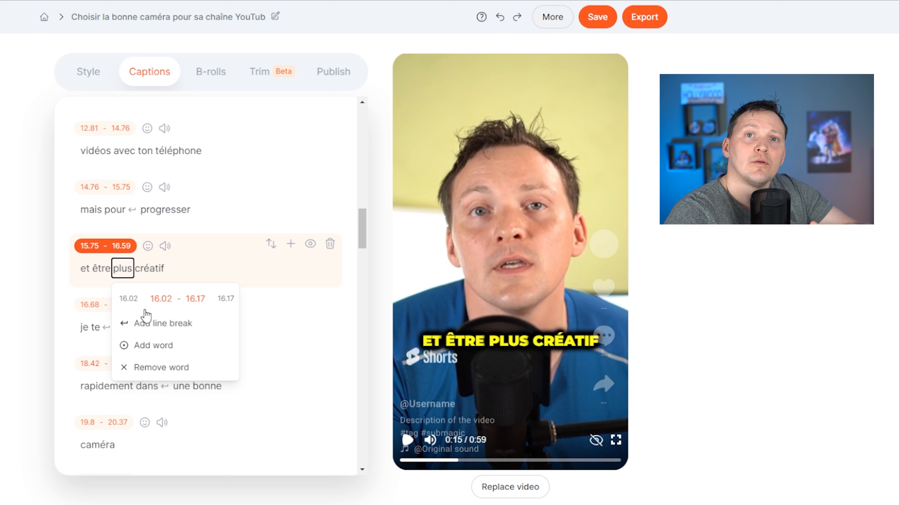
left_click(159, 329)
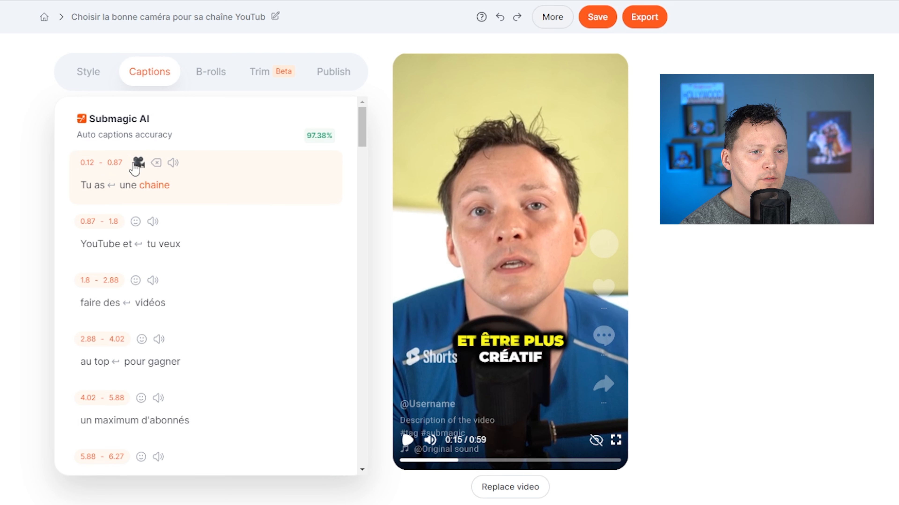
Step: Browse the available emojis for the first caption, "Tu as une chaine"
left_click(142, 163)
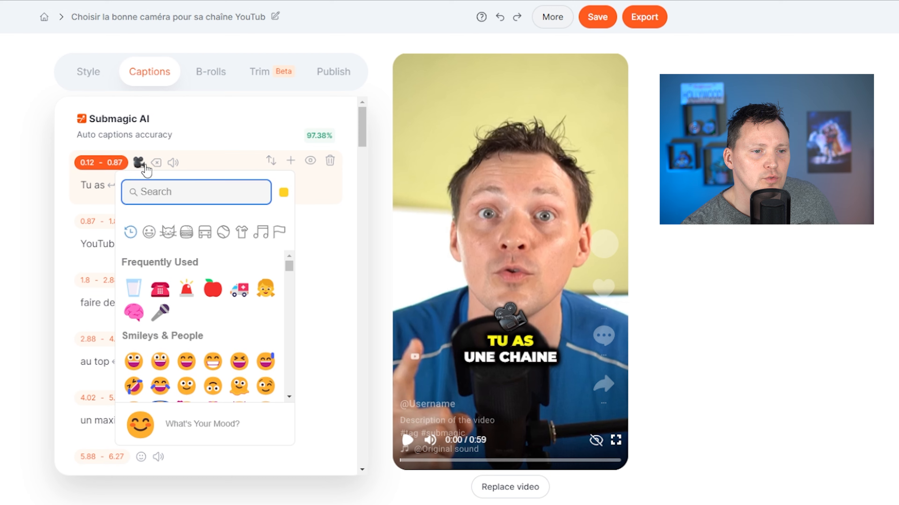
scroll(216, 304, "down", 10)
scroll(215, 310, "up", 5)
scroll(215, 309, "up", 5)
left_click(185, 193)
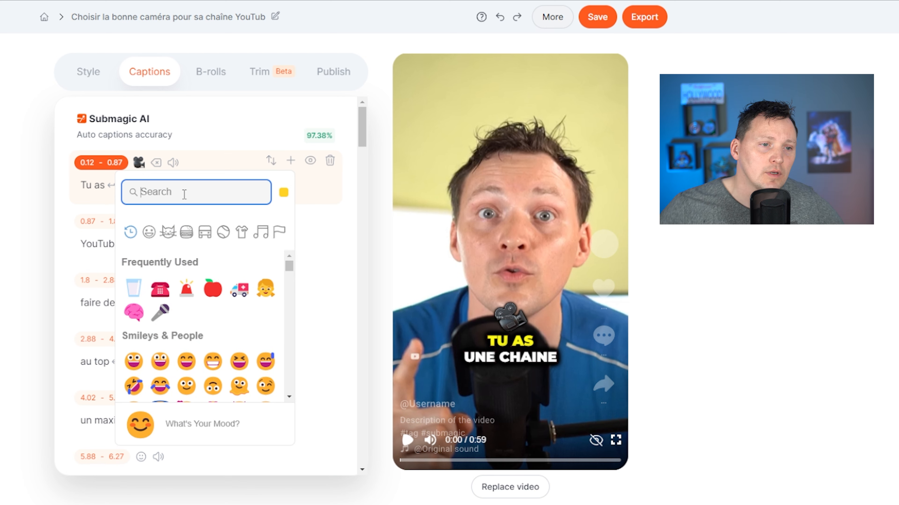
scroll(211, 280, "down", 10)
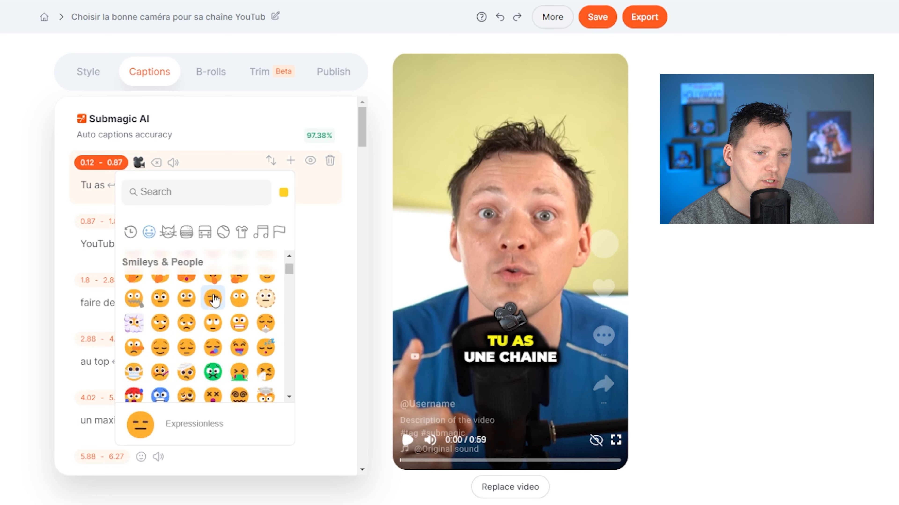
scroll(216, 304, "down", 15)
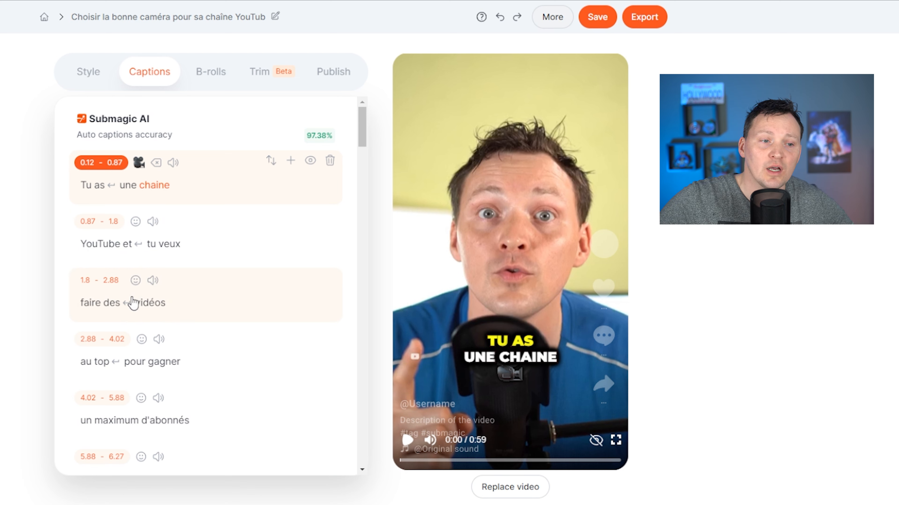
Step: Add the siren emoji to the caption "faire des vidéos" and preview it from the preceding caption
left_click(135, 282)
scroll(184, 407, "down", 2)
scroll(191, 409, "up", 2)
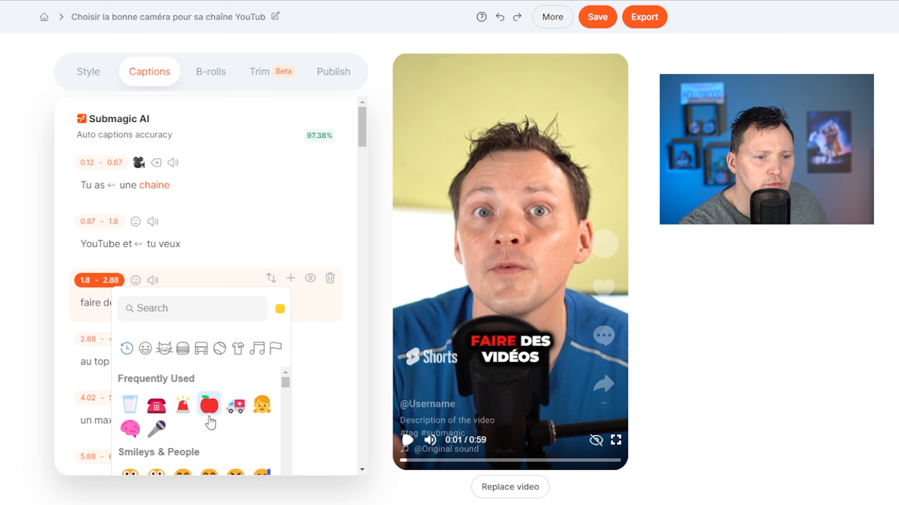
left_click(190, 410)
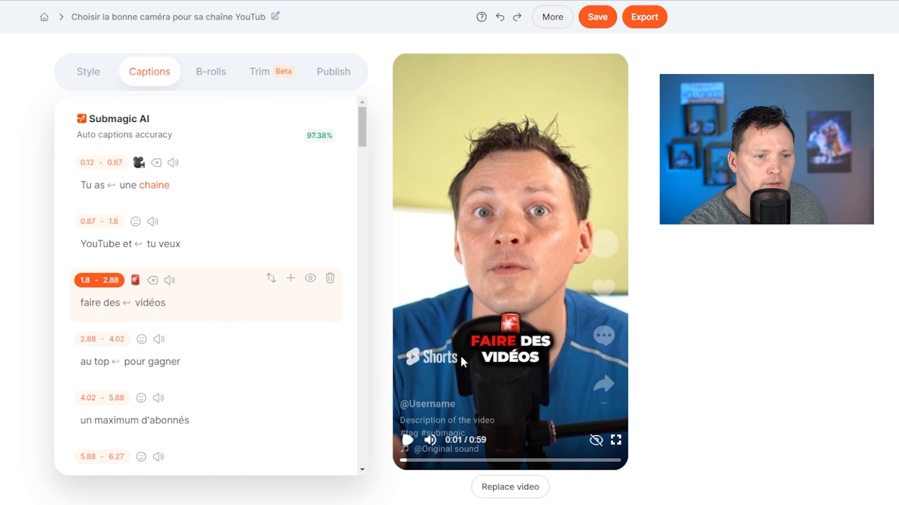
left_click(196, 237)
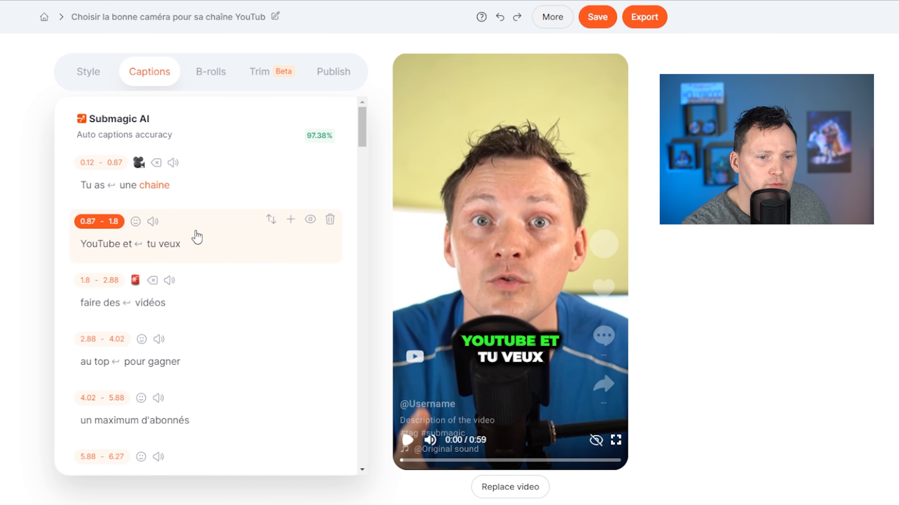
left_click(408, 441)
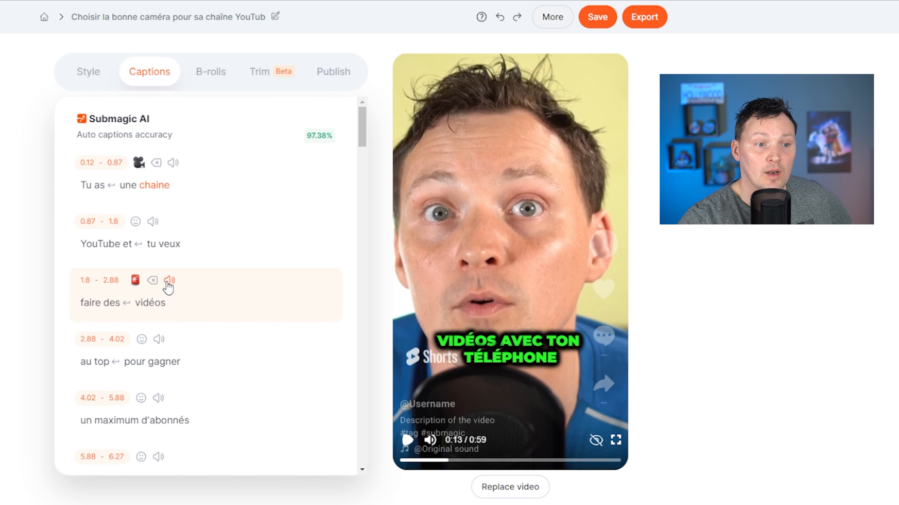
Step: Examine the sound effects offered for the caption "faire des vidéos" and play the video from the first caption
left_click(169, 282)
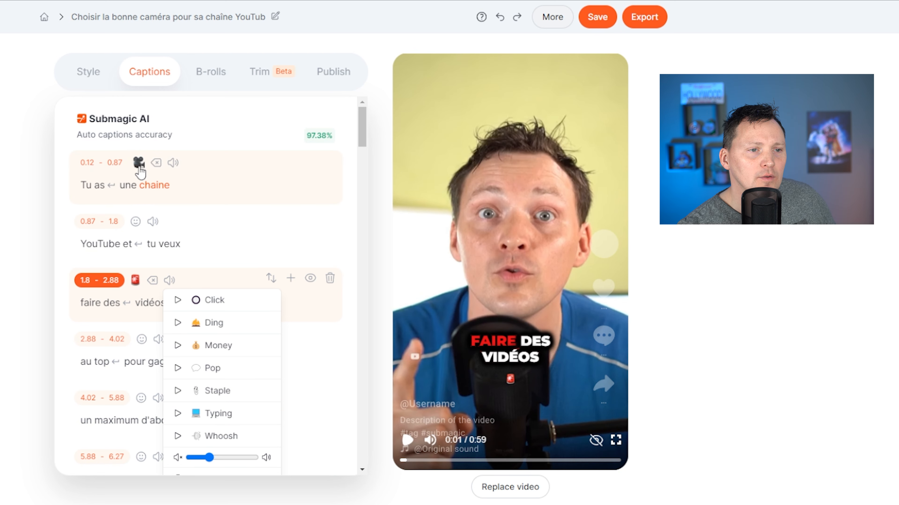
left_click(139, 163)
left_click(39, 216)
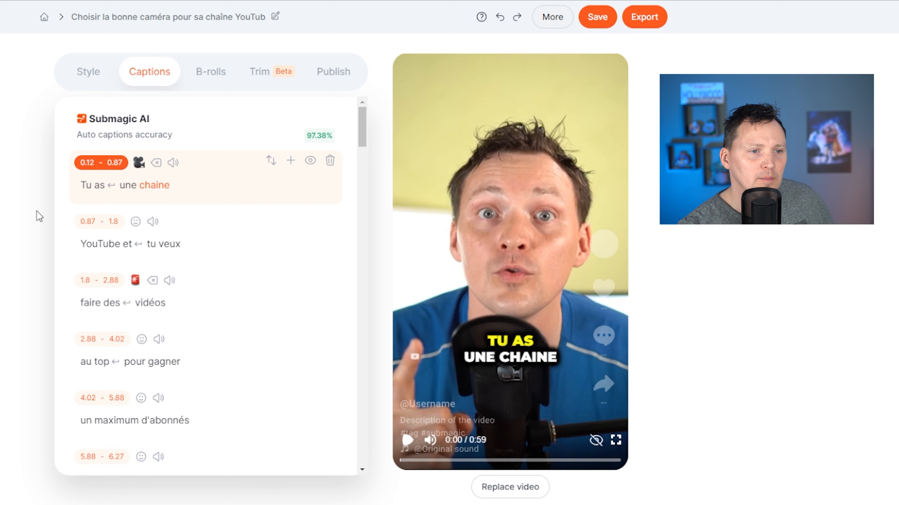
left_click(408, 447)
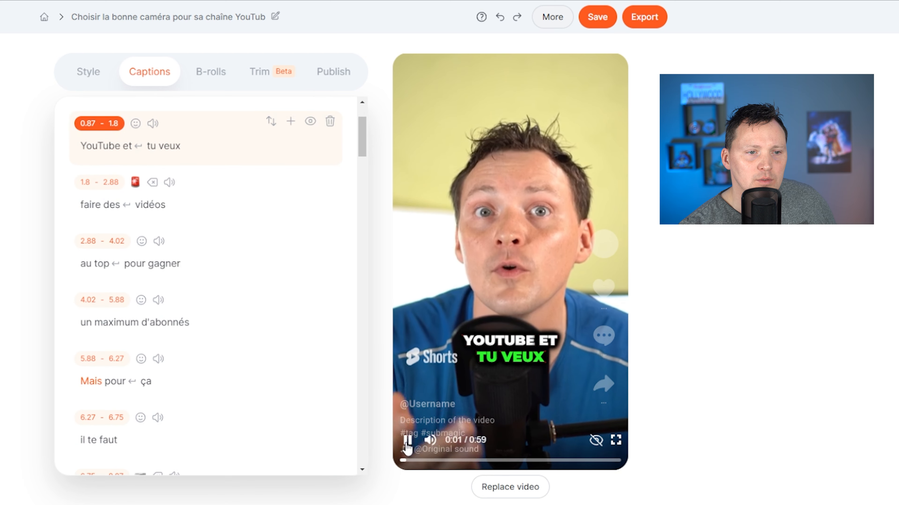
Step: Add the Whoosh sound effect to the first caption, "Tu as une chaine"
scroll(239, 286, "up", 3)
left_click(173, 164)
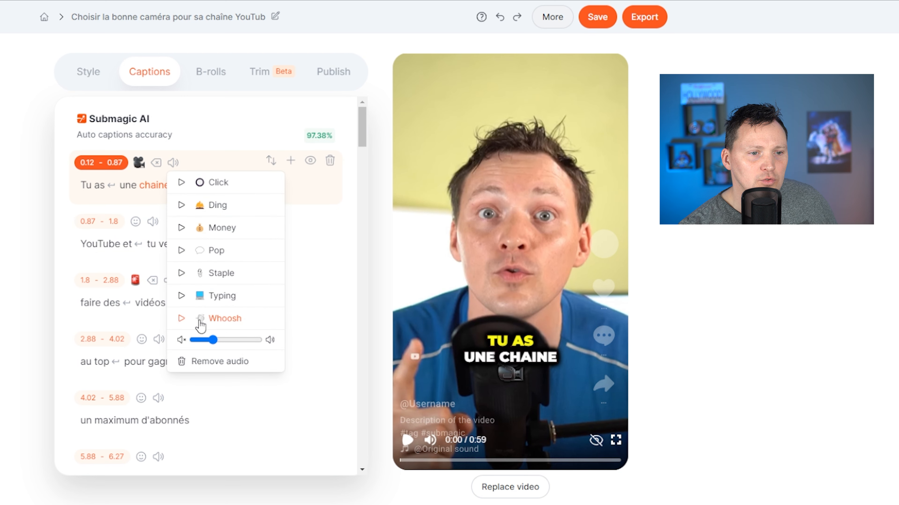
left_click(219, 320)
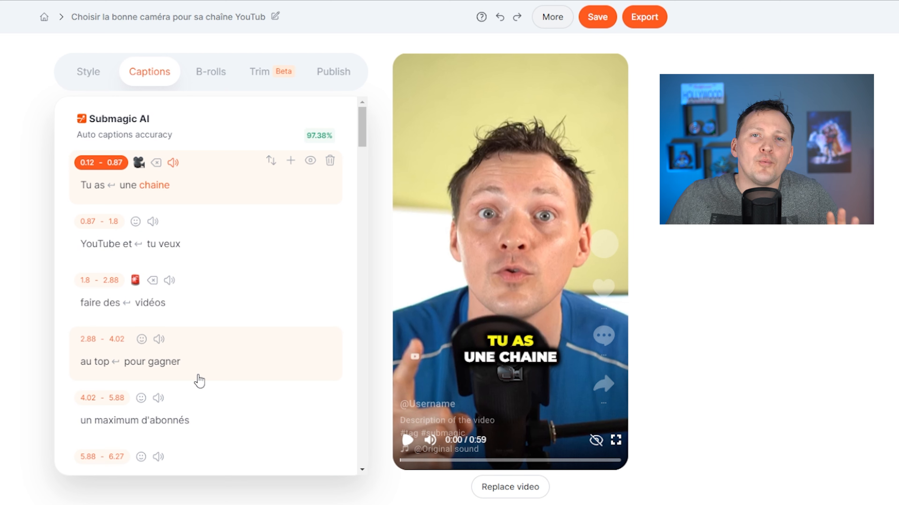
left_click(102, 163)
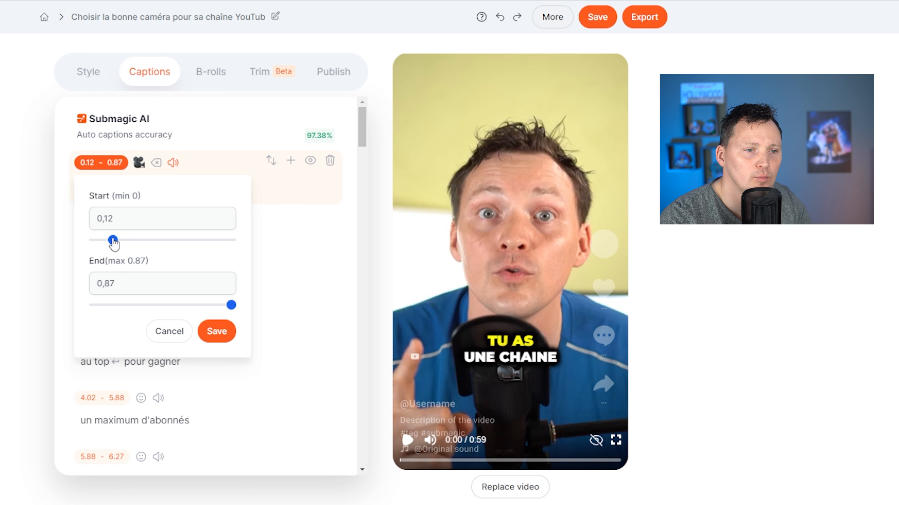
left_click_drag(113, 241, 94, 241)
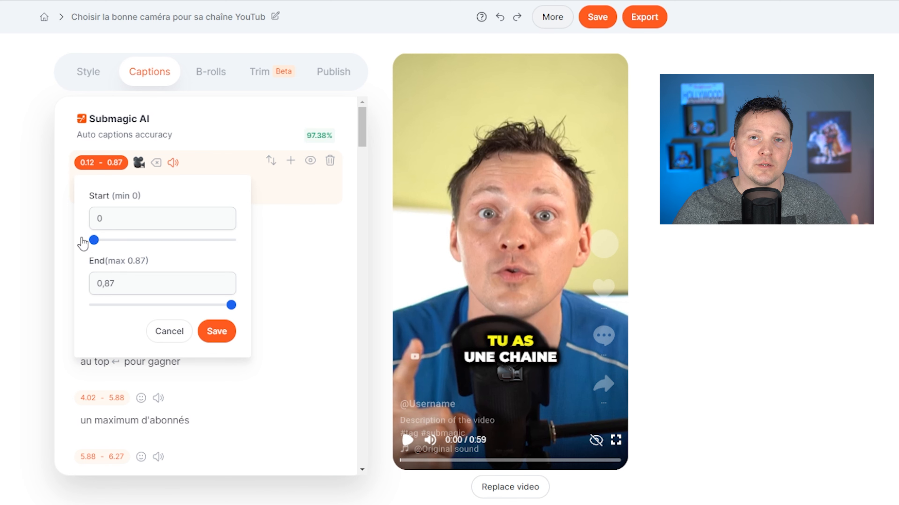
left_click(142, 168)
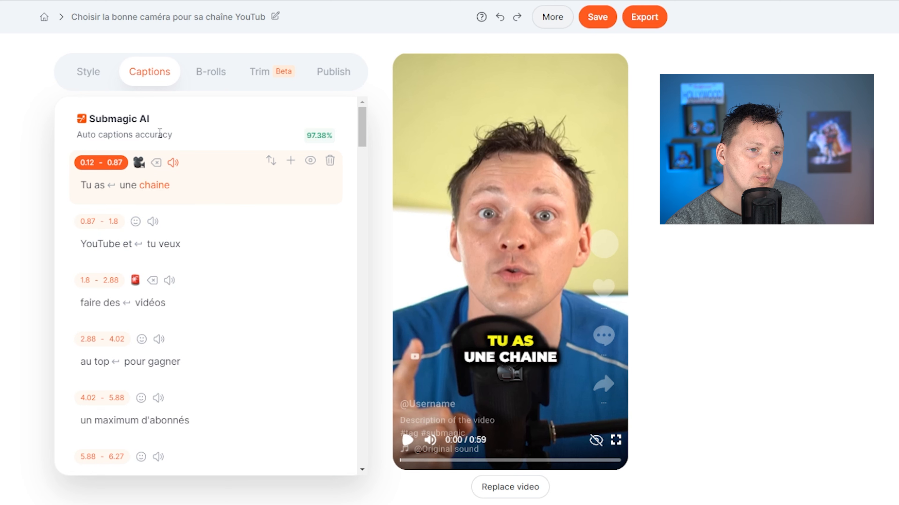
Step: Set the first caption's end time to 0.79 and save the timing
left_click(116, 164)
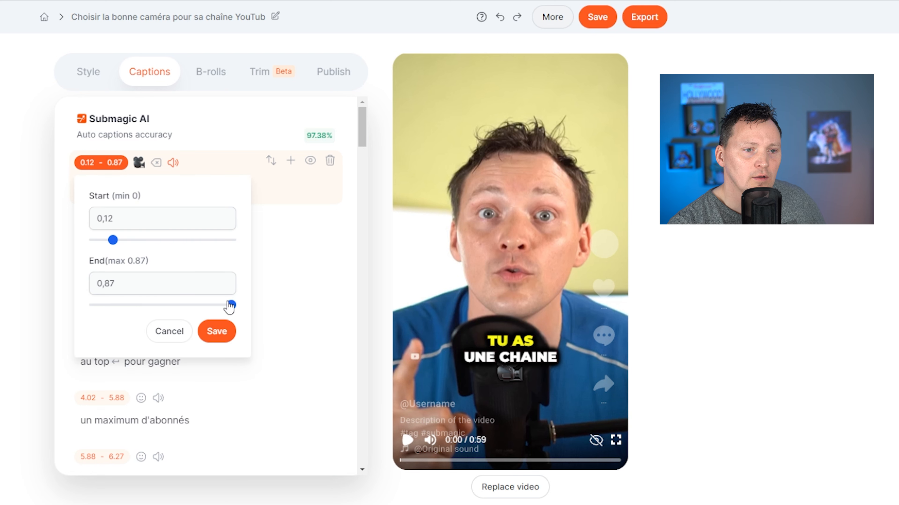
left_click_drag(233, 312, 219, 311)
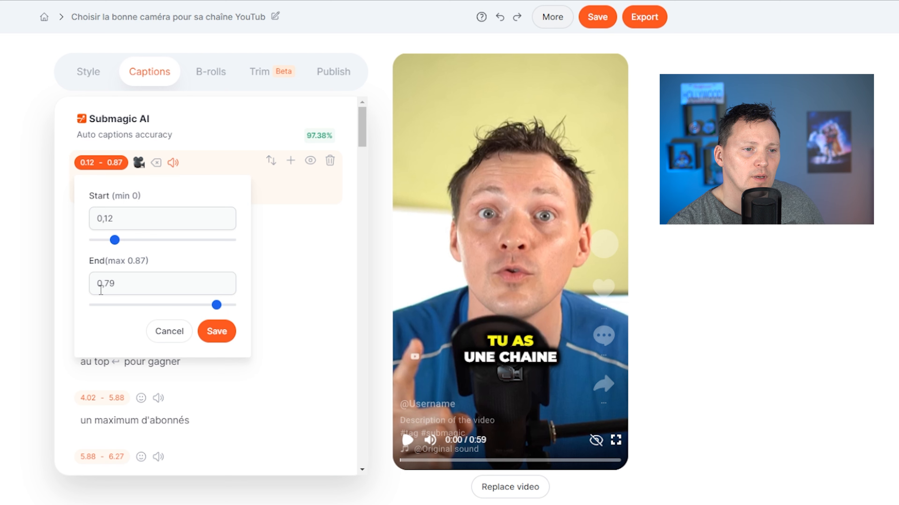
left_click(217, 330)
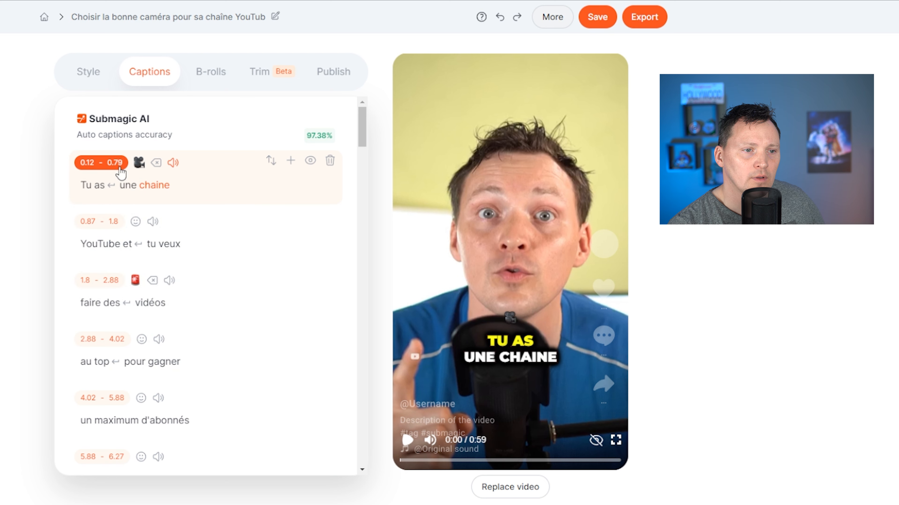
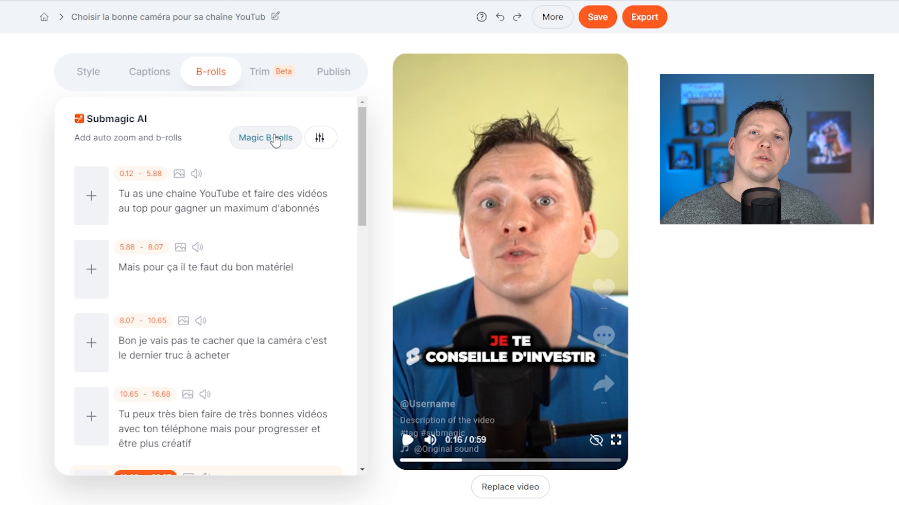
Step: Generate automatic footage with Magic B-rolls and review the clips assigned to the segments
left_click(274, 145)
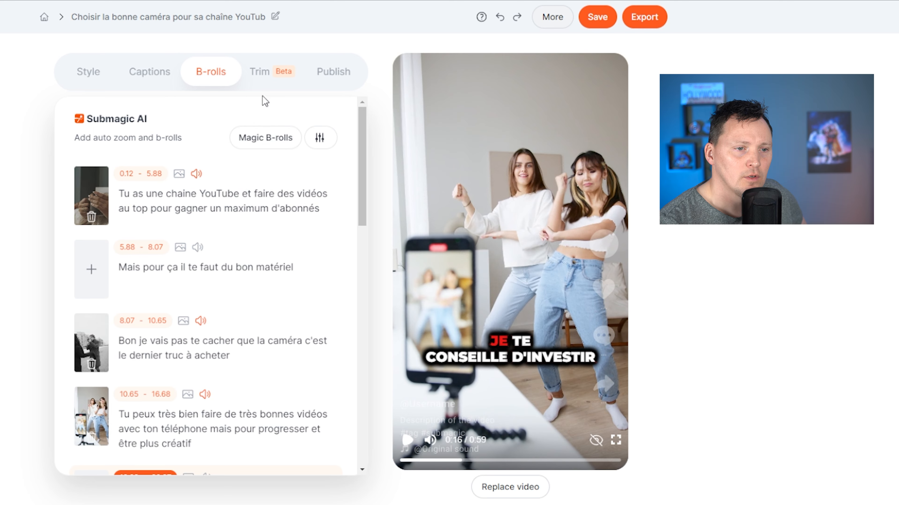
scroll(148, 245, "down", 6)
scroll(155, 253, "down", 1)
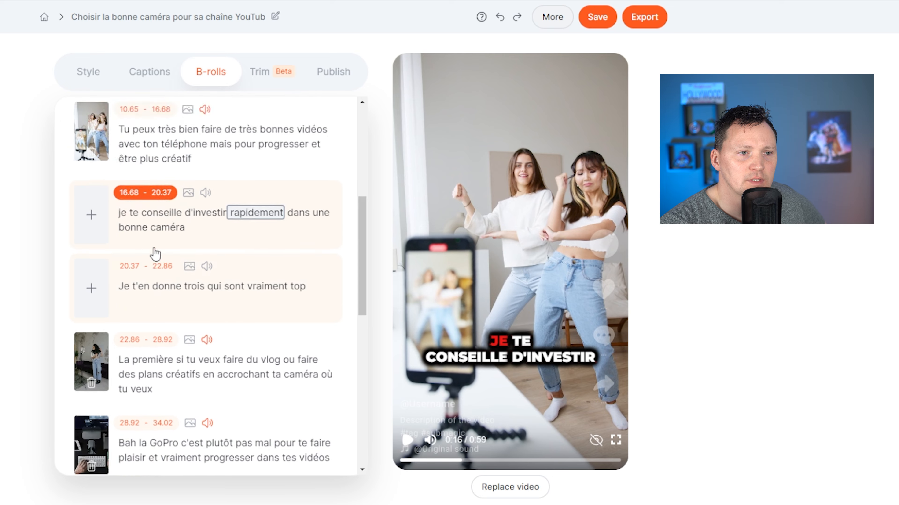
Step: Preview the video with its B-rolls, starting from the first segment
scroll(155, 254, "up", 7)
left_click(215, 198)
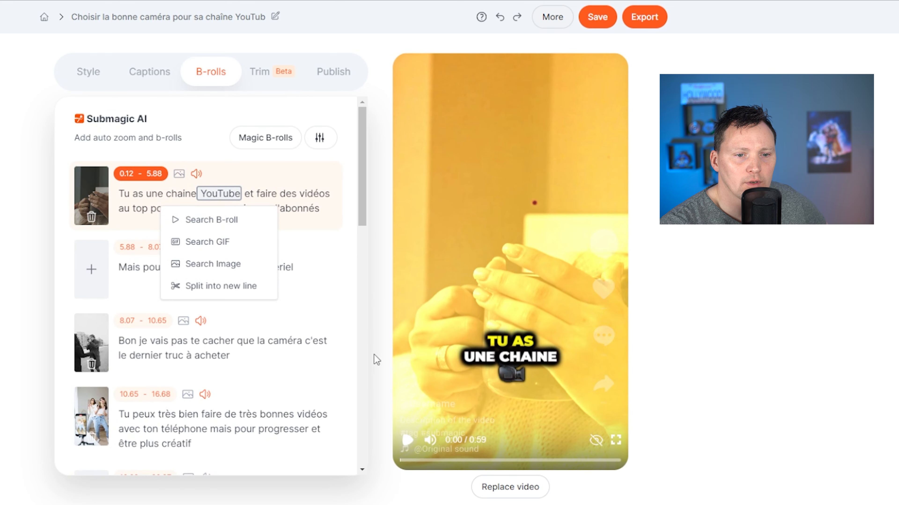
left_click(408, 441)
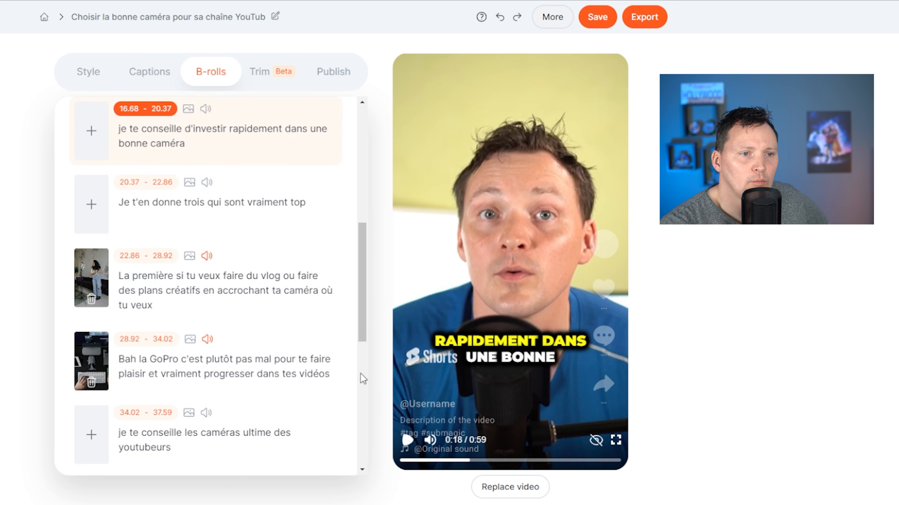
Step: Delete the B-roll clip from the first segment, "Tu as une chaine YouTube et faire des vidéos au top"
scroll(363, 379, "up", 10)
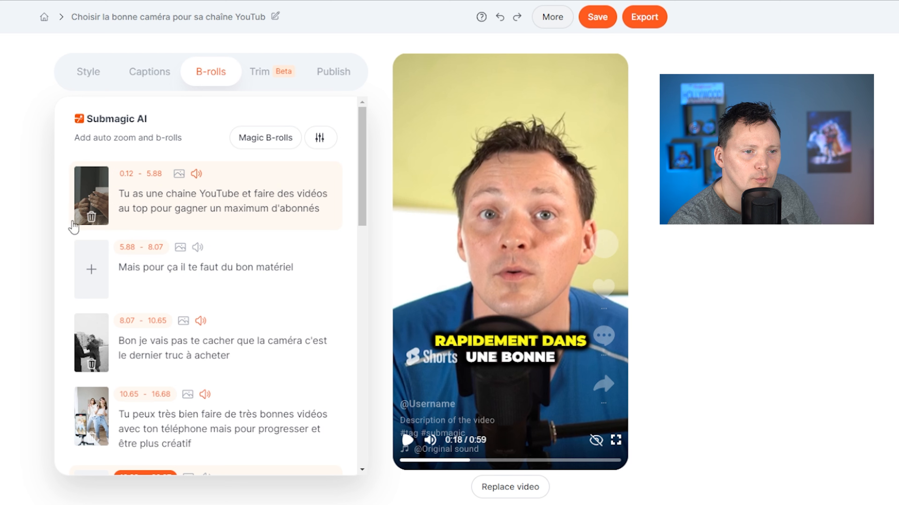
left_click(88, 217)
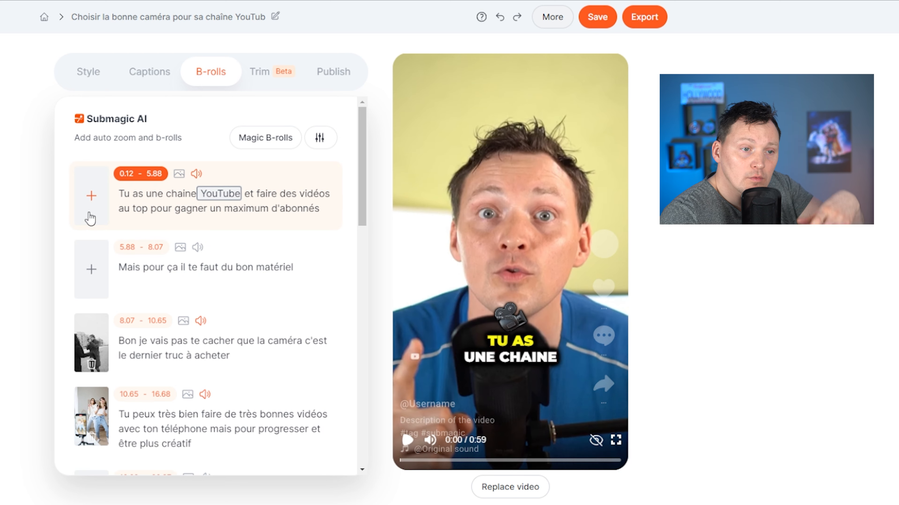
Step: Compare the B-roll, Original and Image replacement types and their animations for the first segment
left_click(180, 177)
left_click(92, 132)
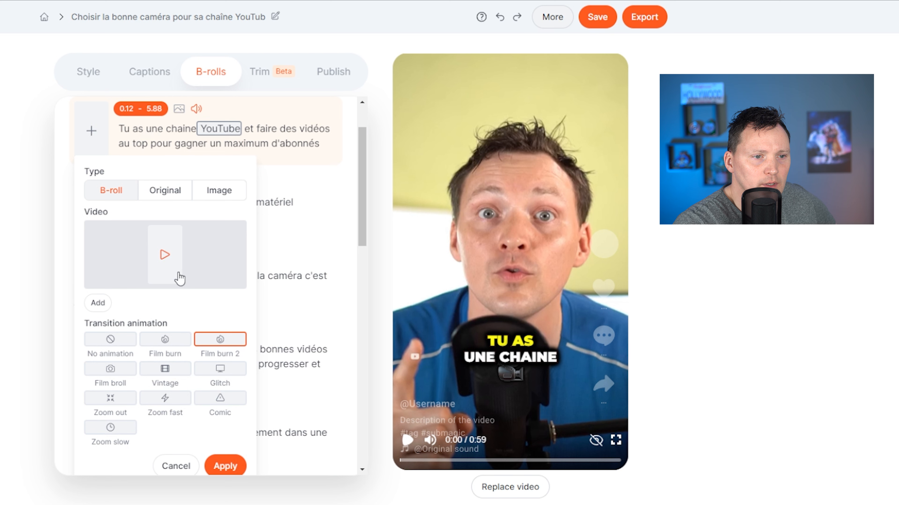
left_click(169, 197)
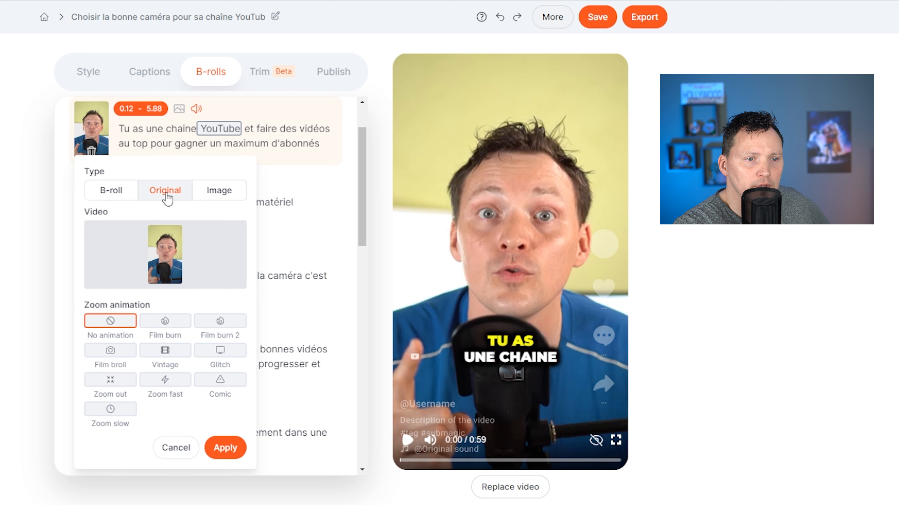
left_click(224, 199)
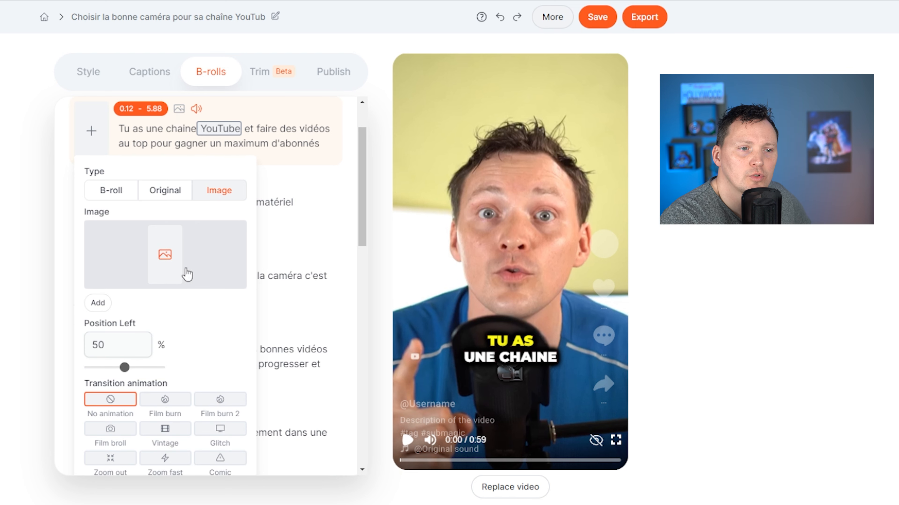
left_click(115, 194)
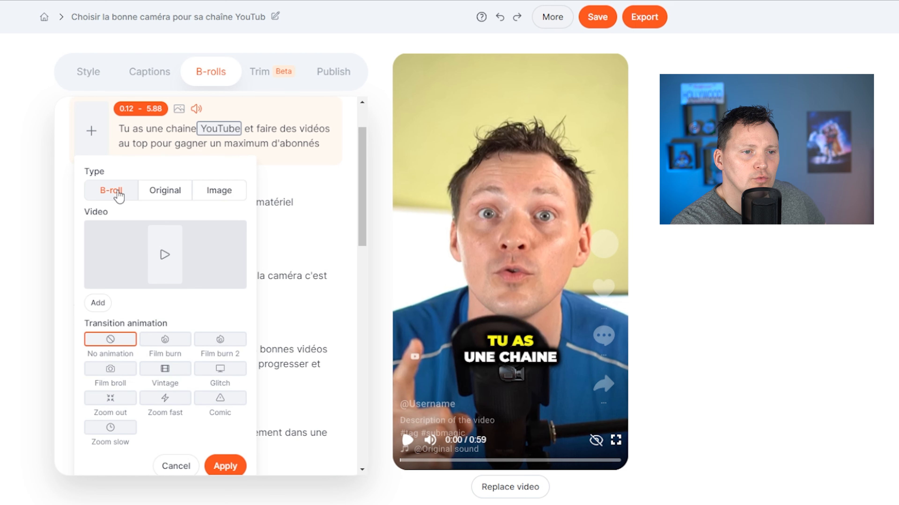
Step: Search the free stock videos for "voiture", load more results, and cancel the first segment's B-roll settings without applying a clip
left_click(164, 260)
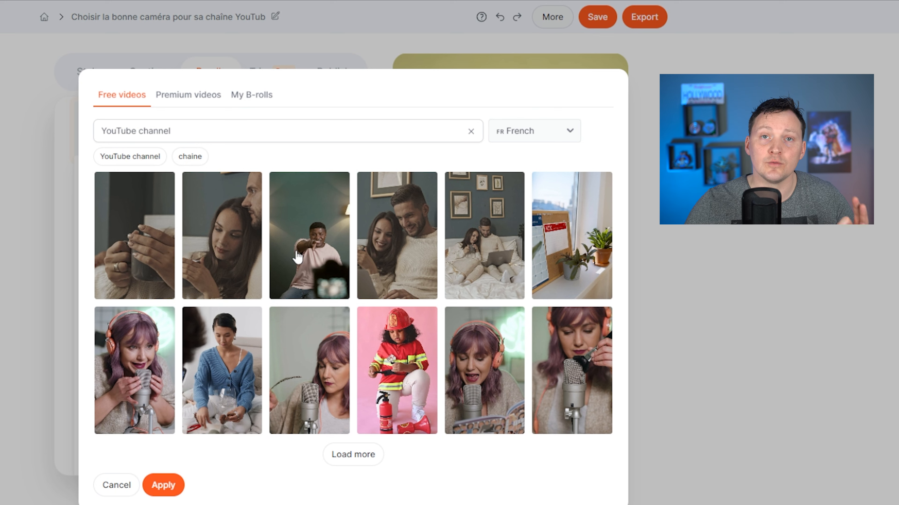
type("voiture")
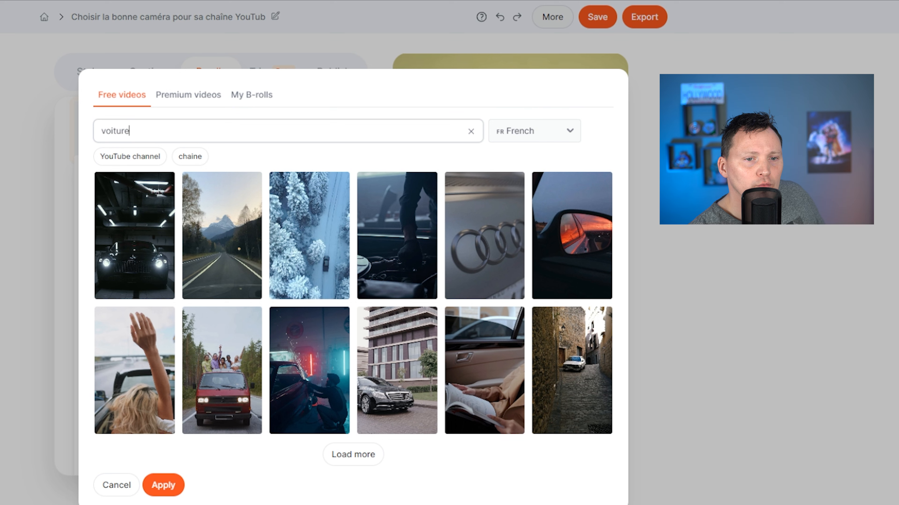
left_click(348, 460)
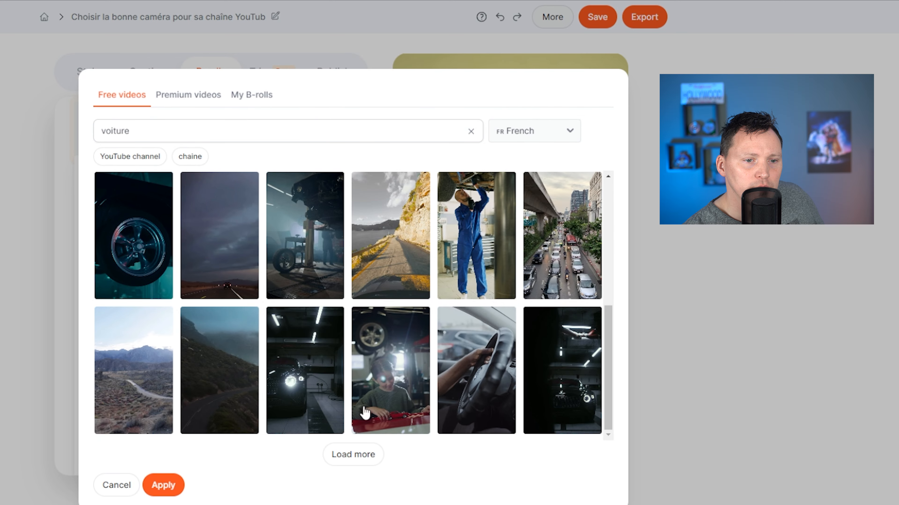
left_click(360, 459)
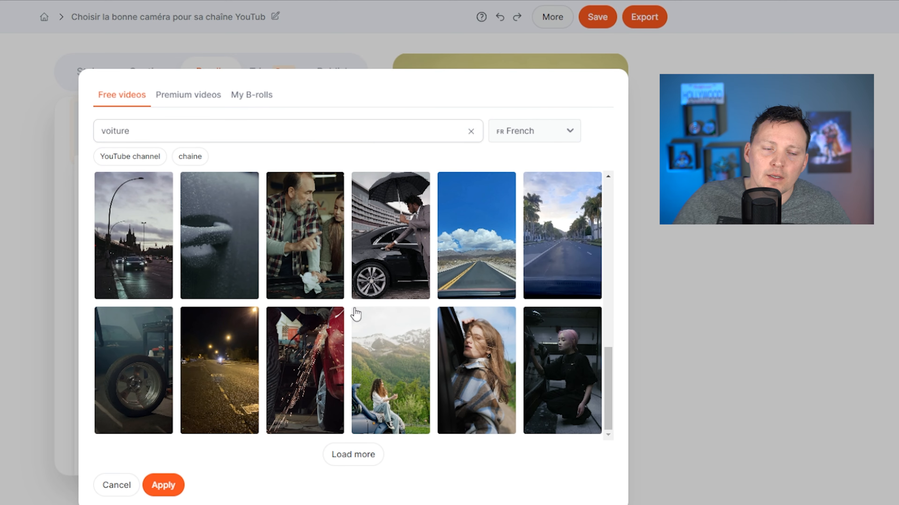
left_click(153, 230)
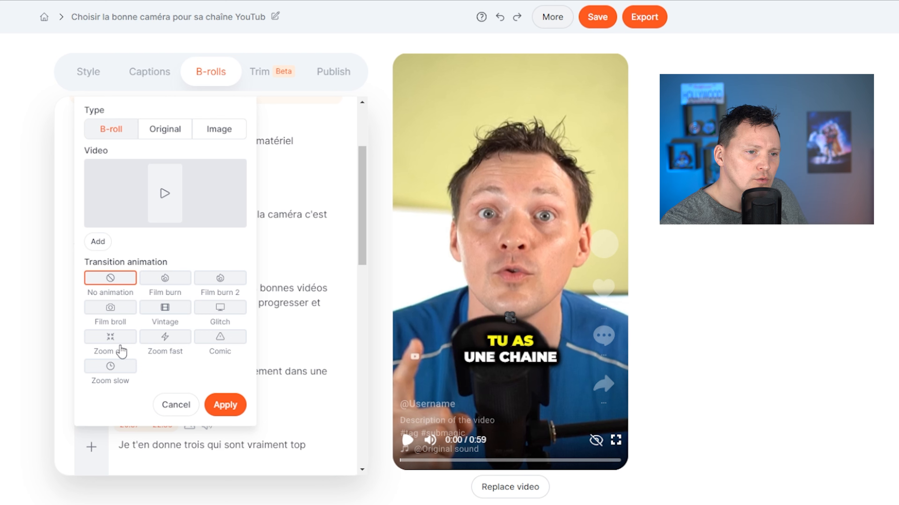
scroll(150, 372, "down", 2)
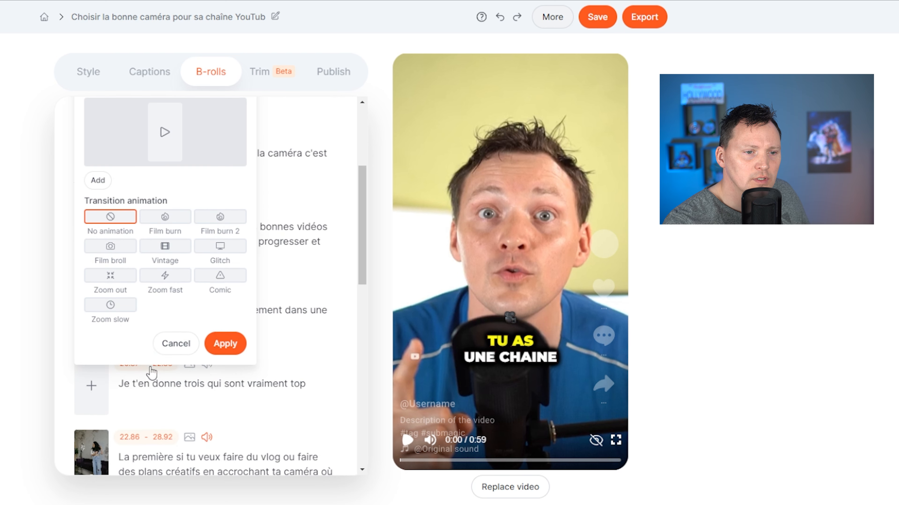
left_click(186, 340)
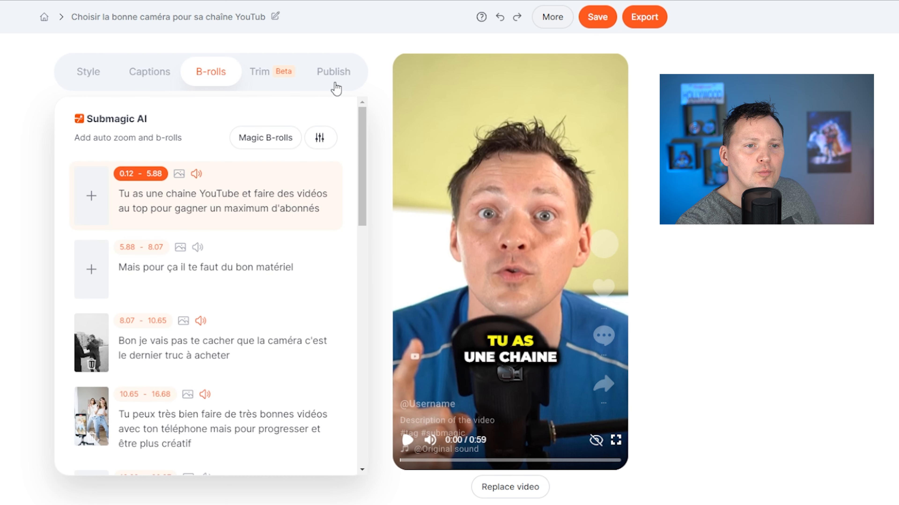
Step: Try the AI hook title and the music option in the publishing settings, switching each one off again
left_click(343, 78)
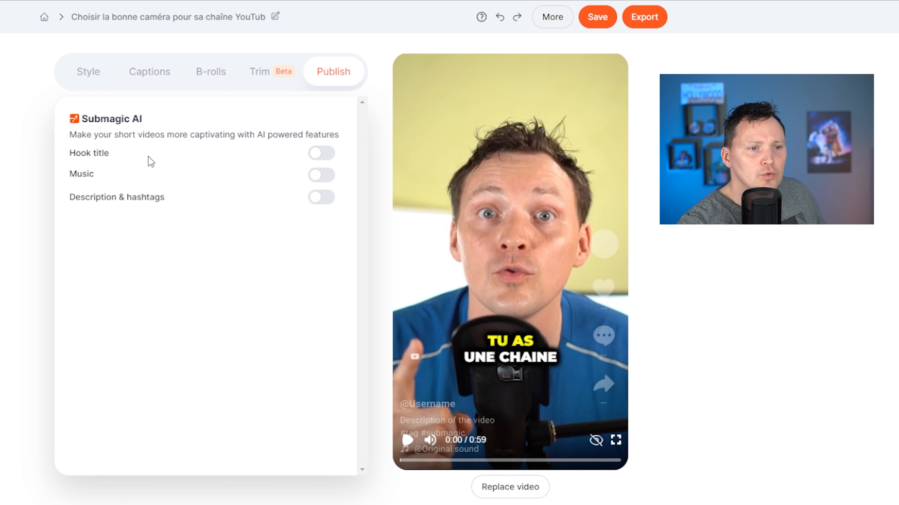
left_click(315, 155)
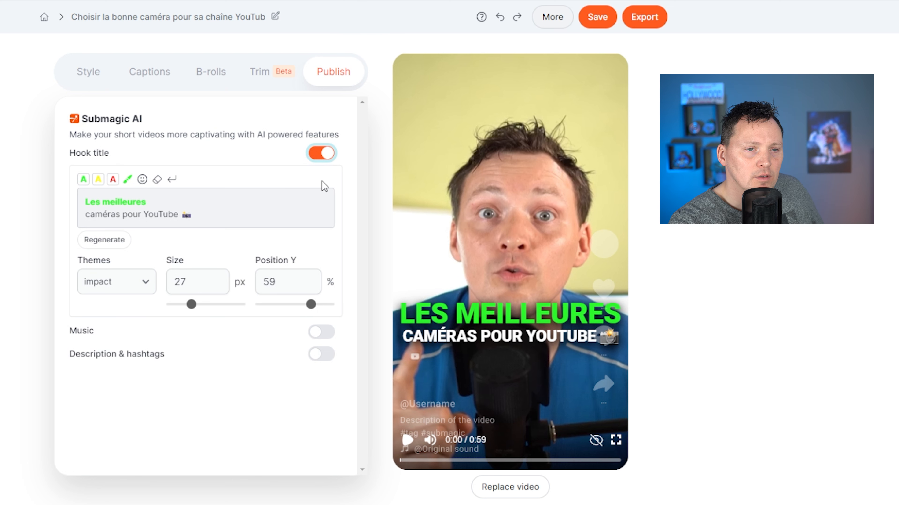
left_click(328, 155)
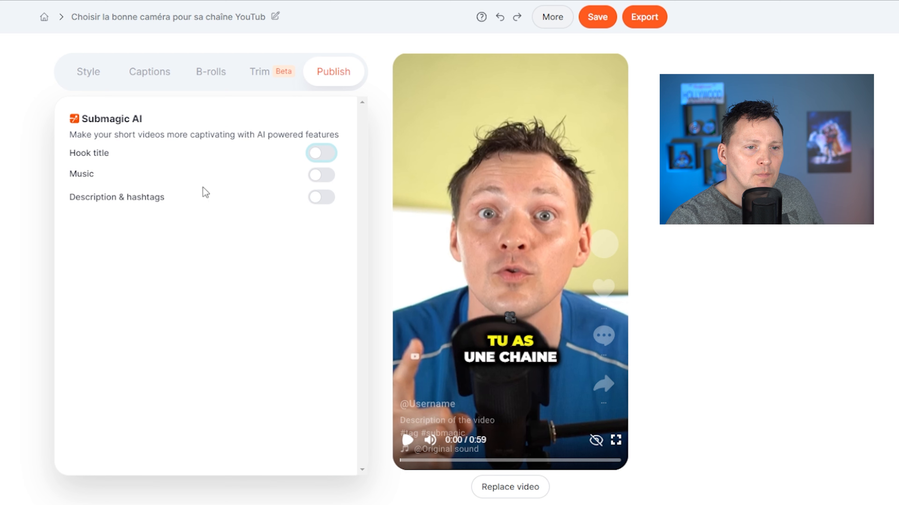
left_click(318, 177)
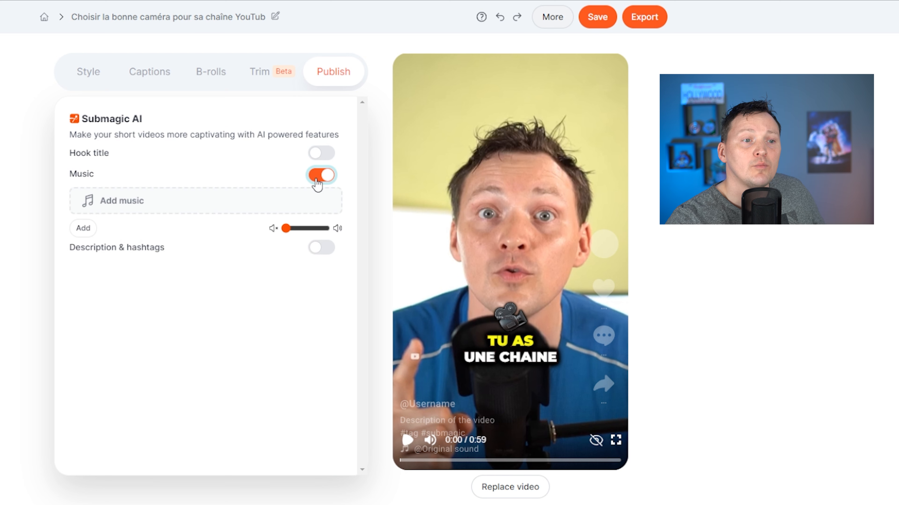
left_click(324, 179)
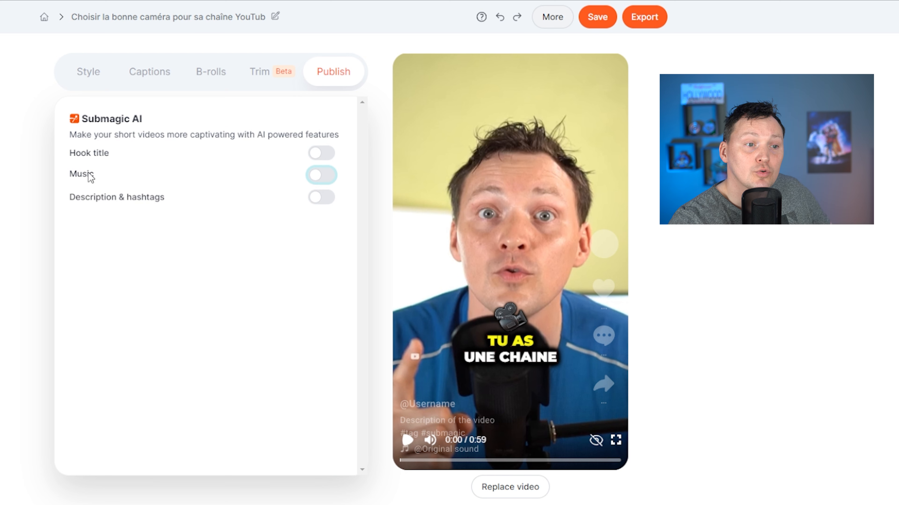
Step: Generate an AI description with hashtags, regenerate it, and produce a short version followed by a long version
left_click(320, 199)
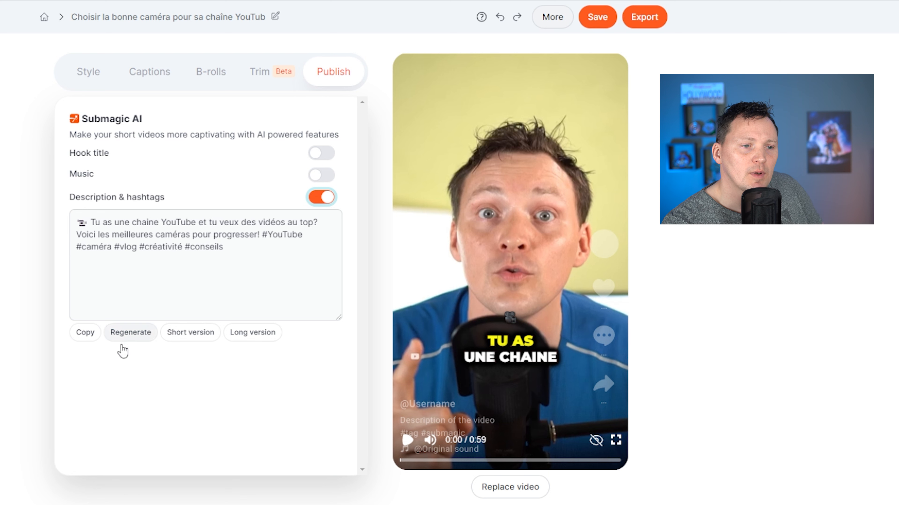
left_click(125, 335)
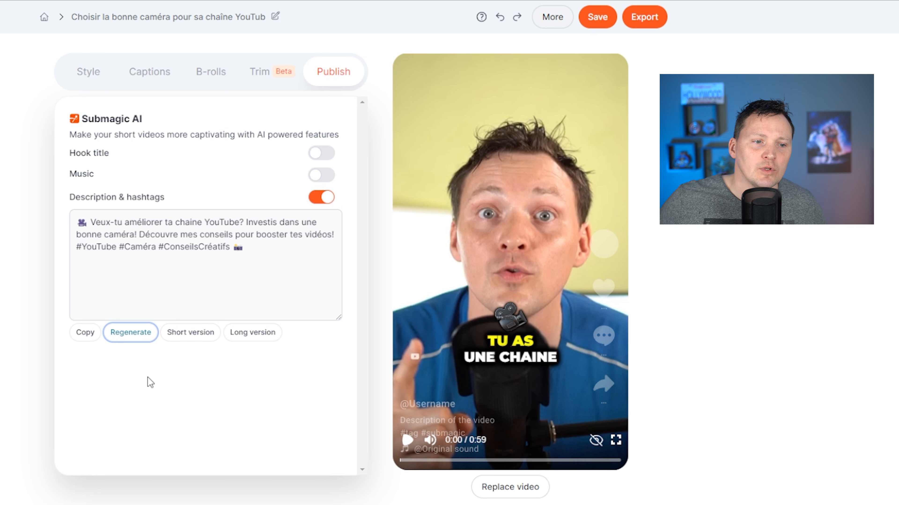
left_click(192, 338)
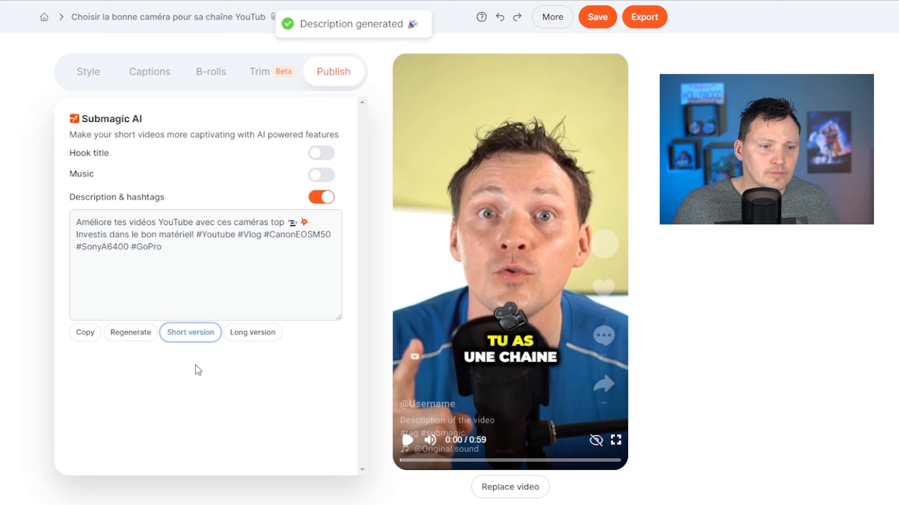
left_click(263, 339)
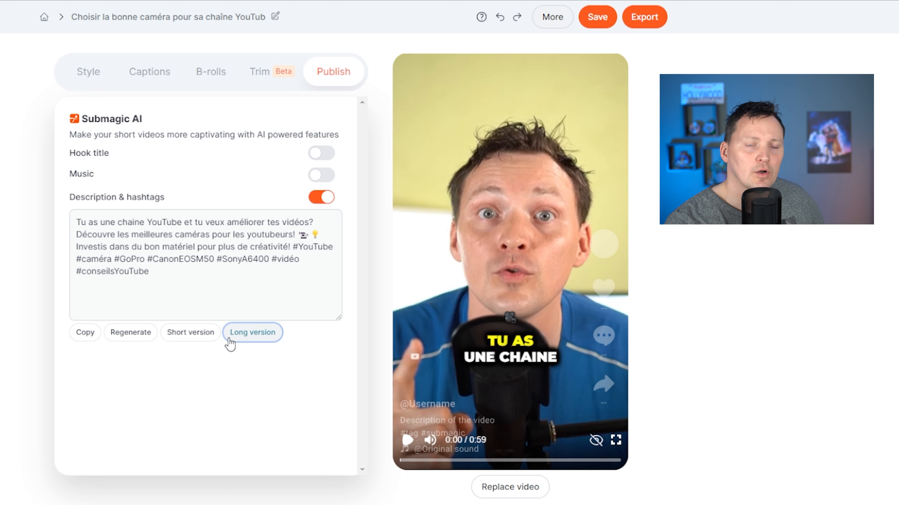
Step: Export the finished video
left_click(652, 29)
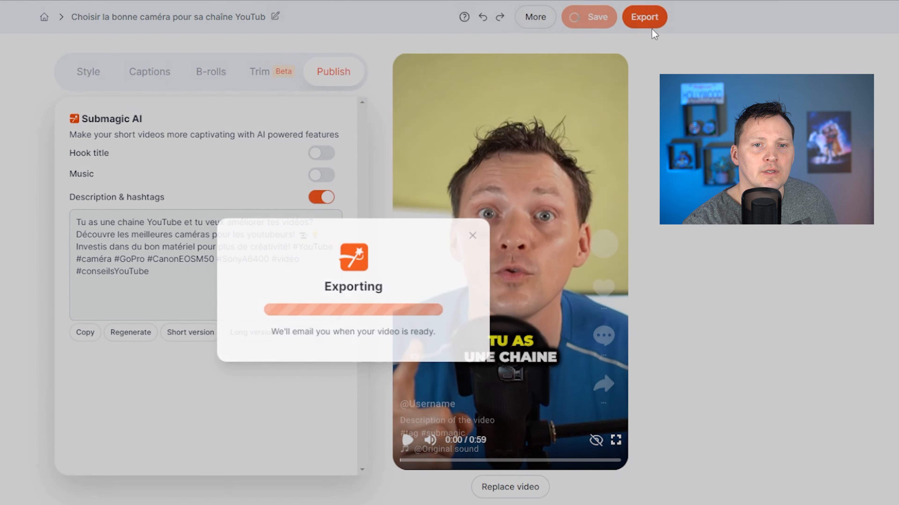